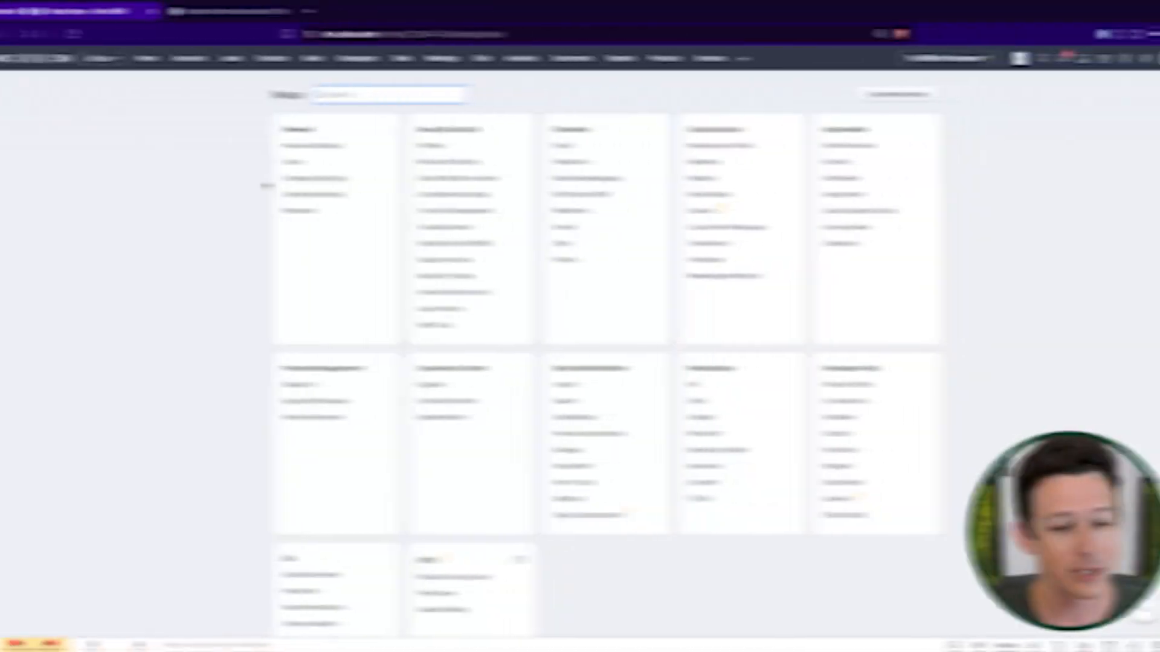
# - Open Zia's Smart Prompt settings and review the Zia and Open AI vendor options for production deployment
pyautogui.scroll(-2, 239, 185)
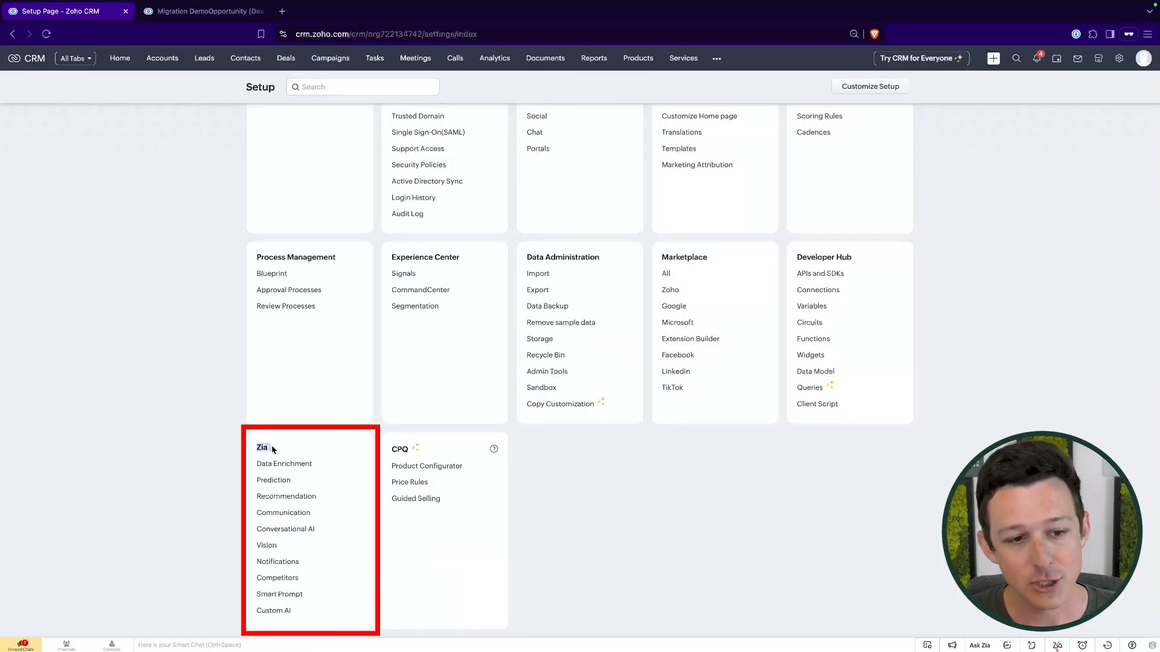
pyautogui.click(287, 597)
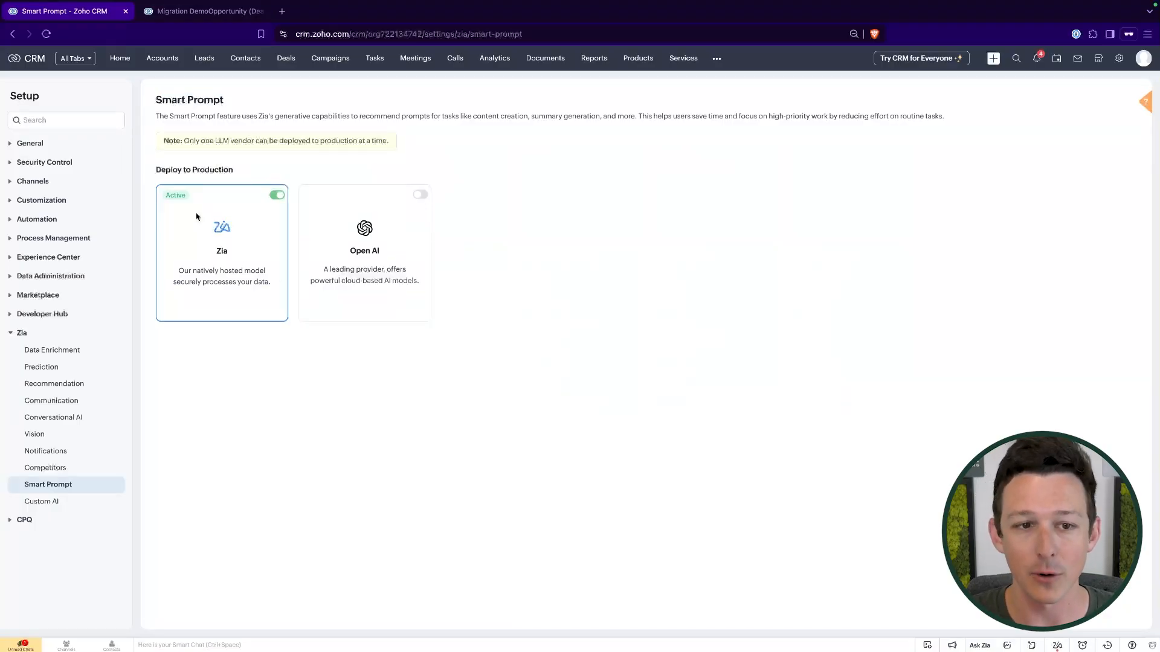
pyautogui.moveTo(413, 289)
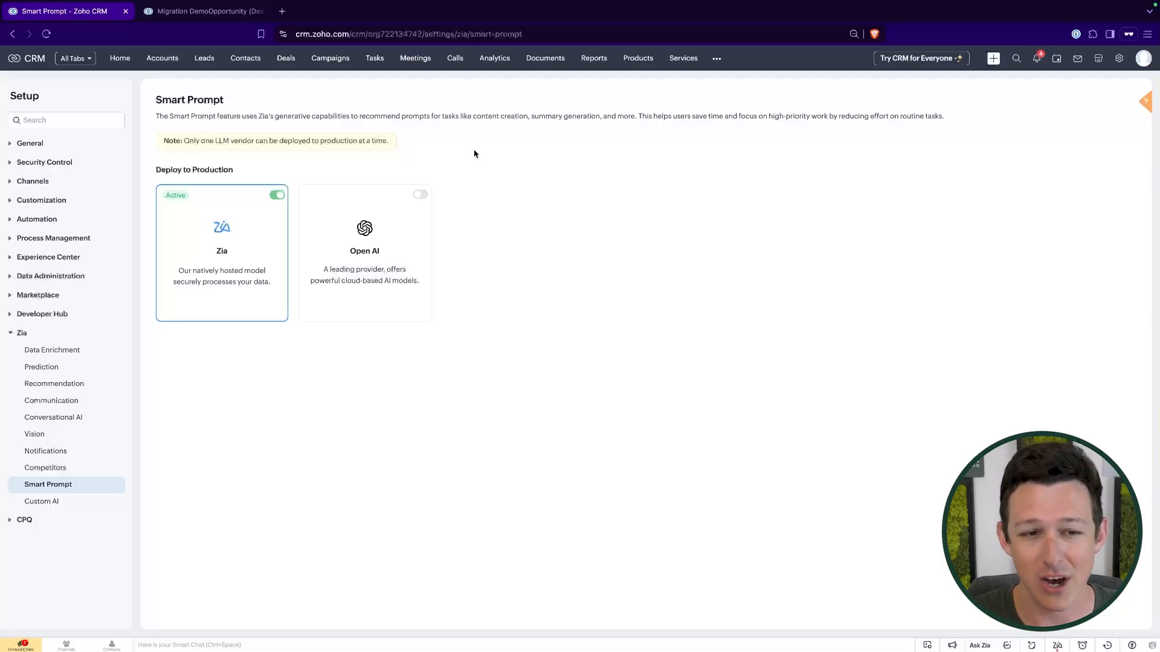
pyautogui.moveTo(309, 269); pyautogui.dragTo(500, 262)
pyautogui.click(516, 264)
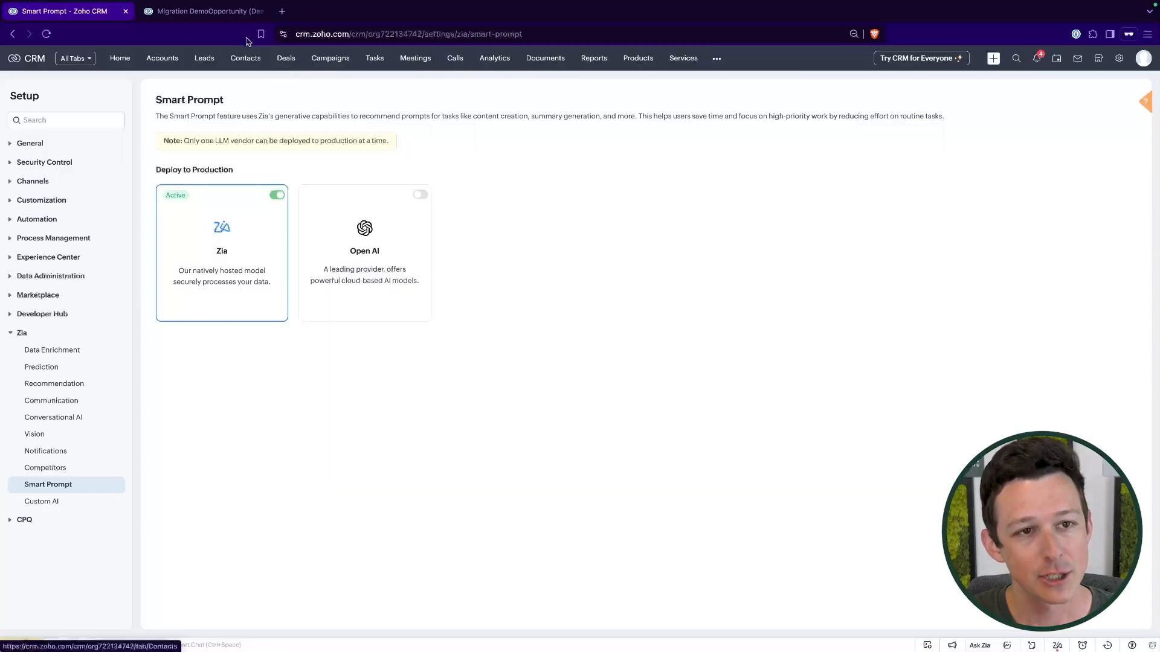
# - Switch to the Migration DemoOpportunity deal and examine its Description field
pyautogui.click(232, 11)
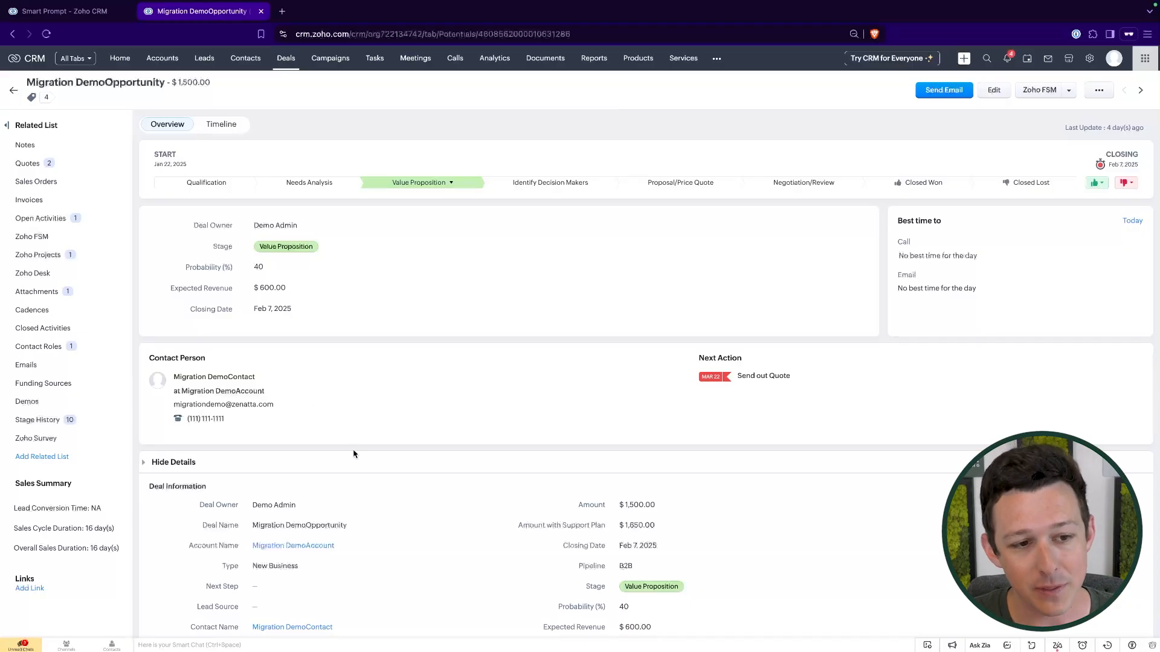
pyautogui.scroll(-5, 290, 375)
pyautogui.tripleClick(252, 481)
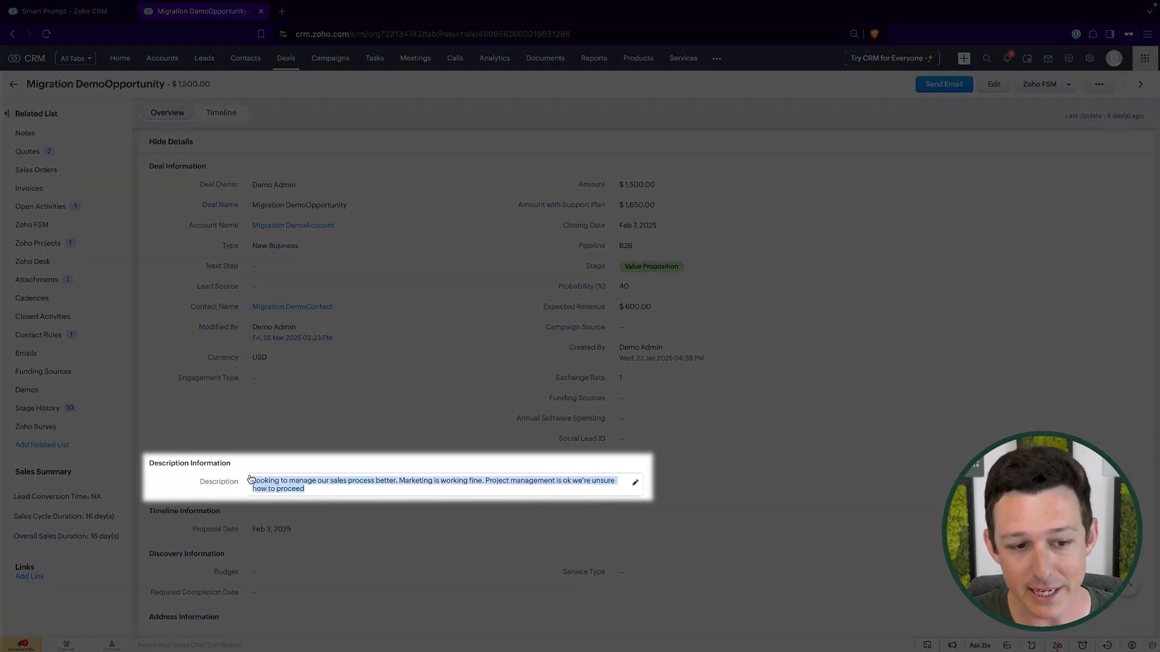
pyautogui.click(261, 438)
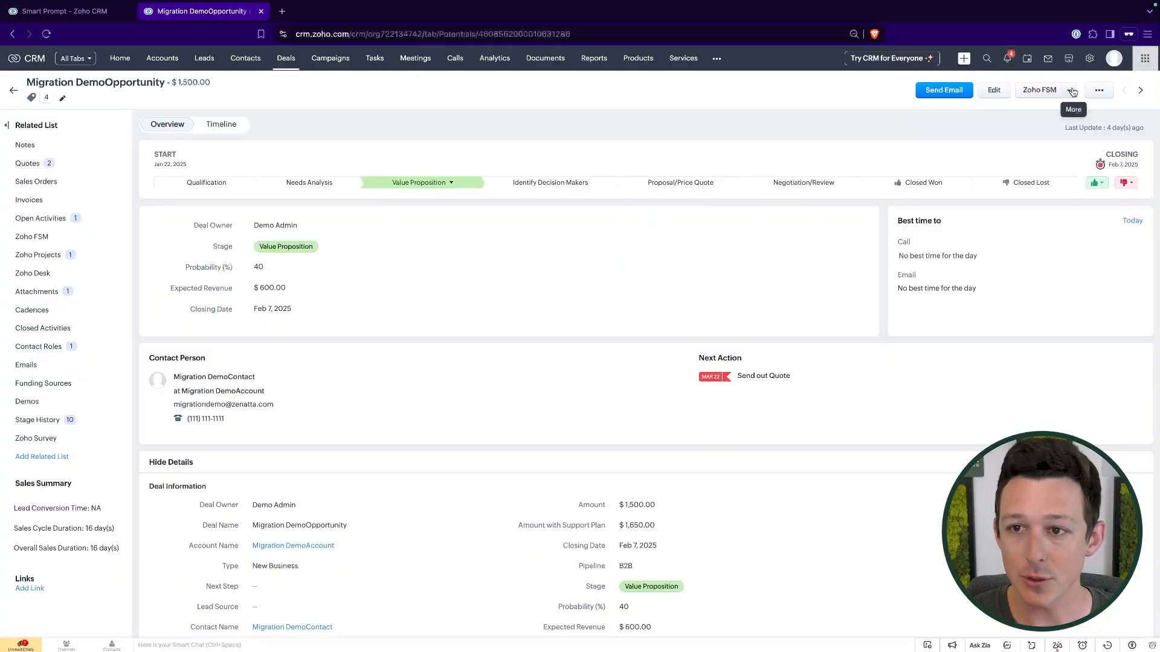
pyautogui.click(1071, 92)
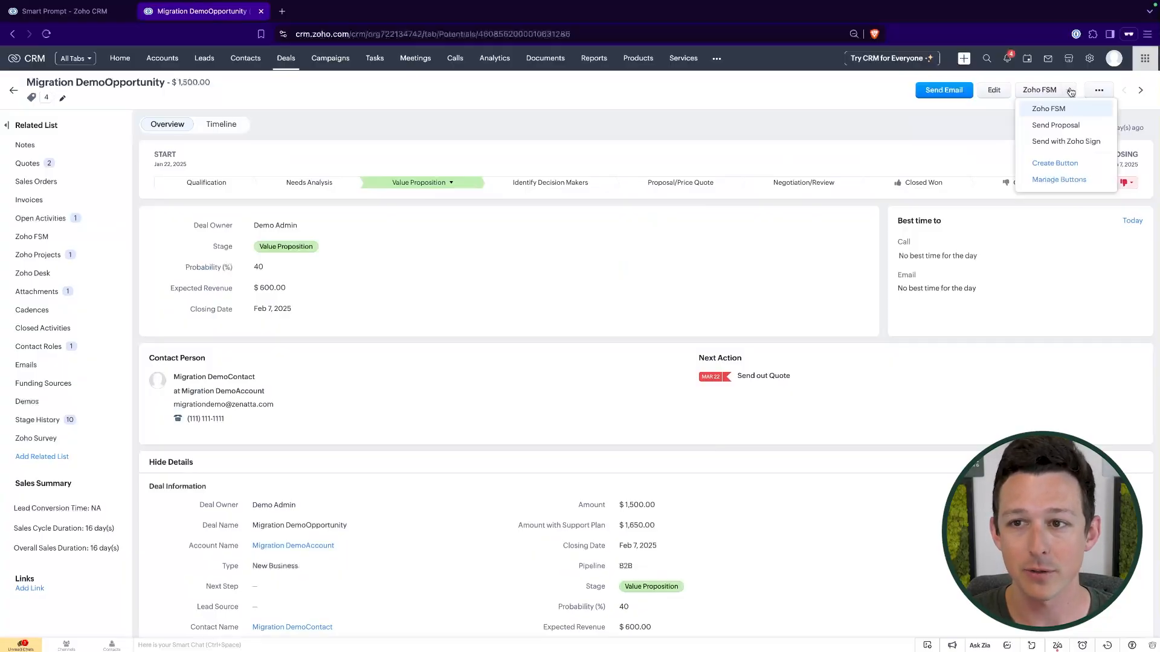
pyautogui.click(1058, 179)
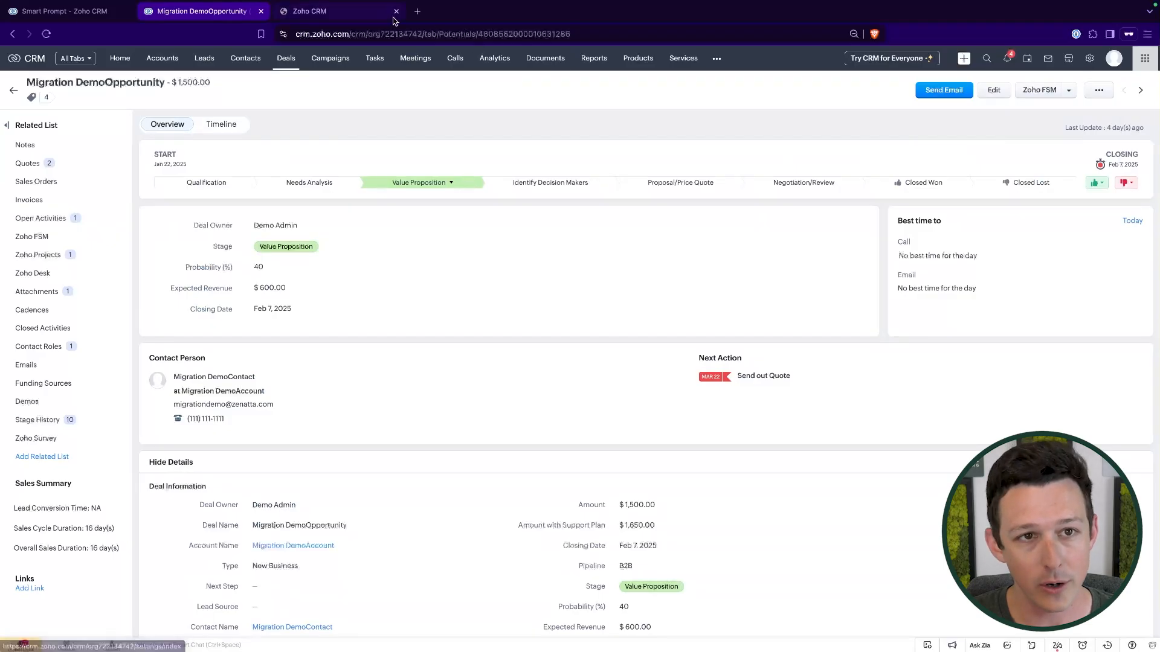
pyautogui.click(388, 18)
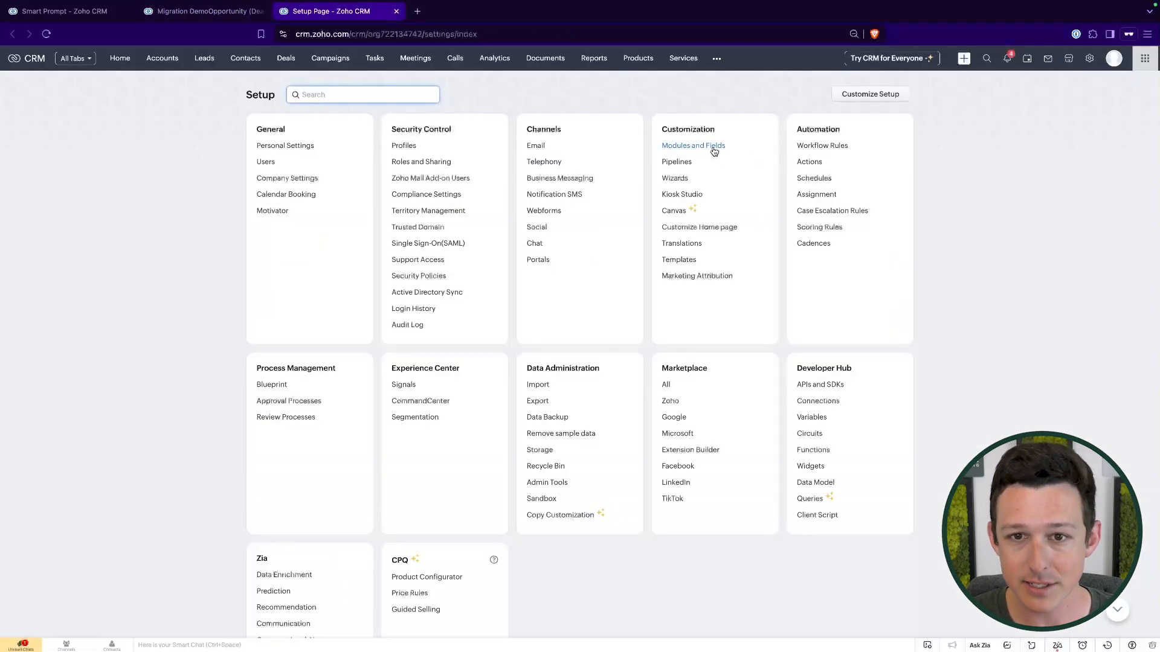
pyautogui.click(713, 150)
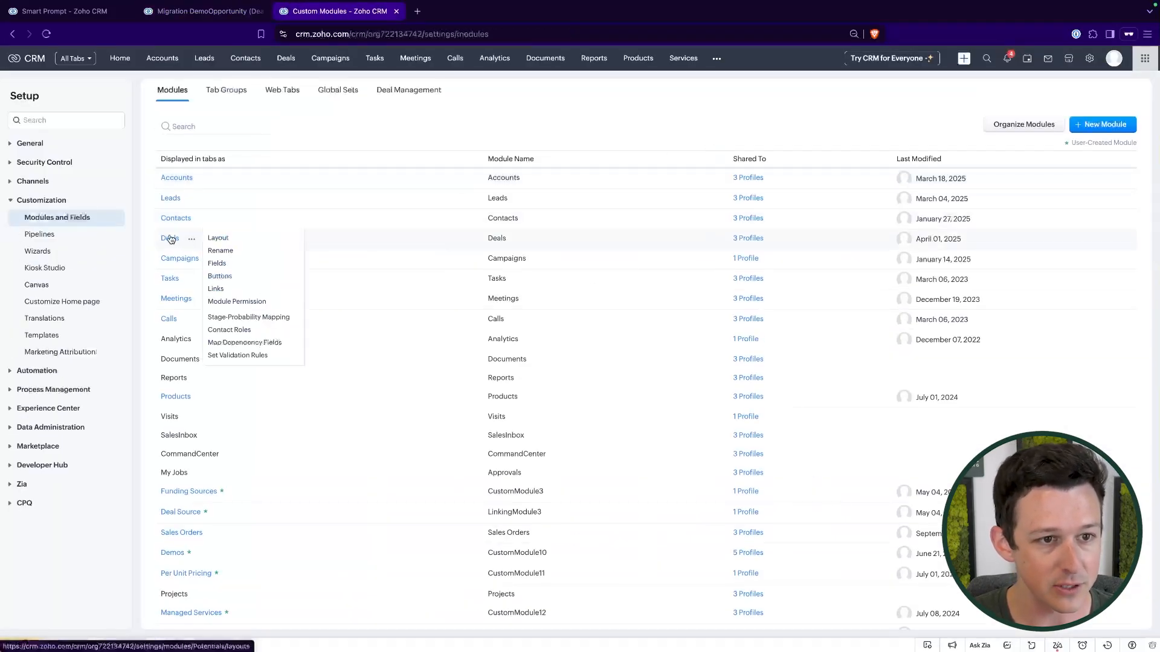
pyautogui.click(170, 239)
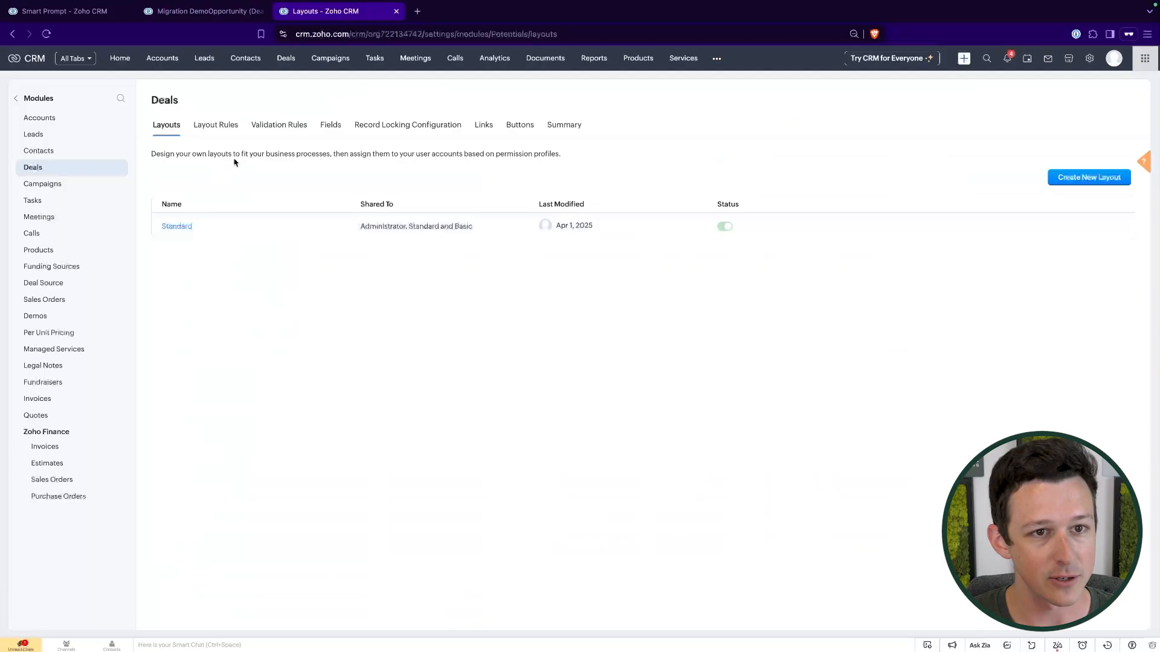
pyautogui.click(514, 126)
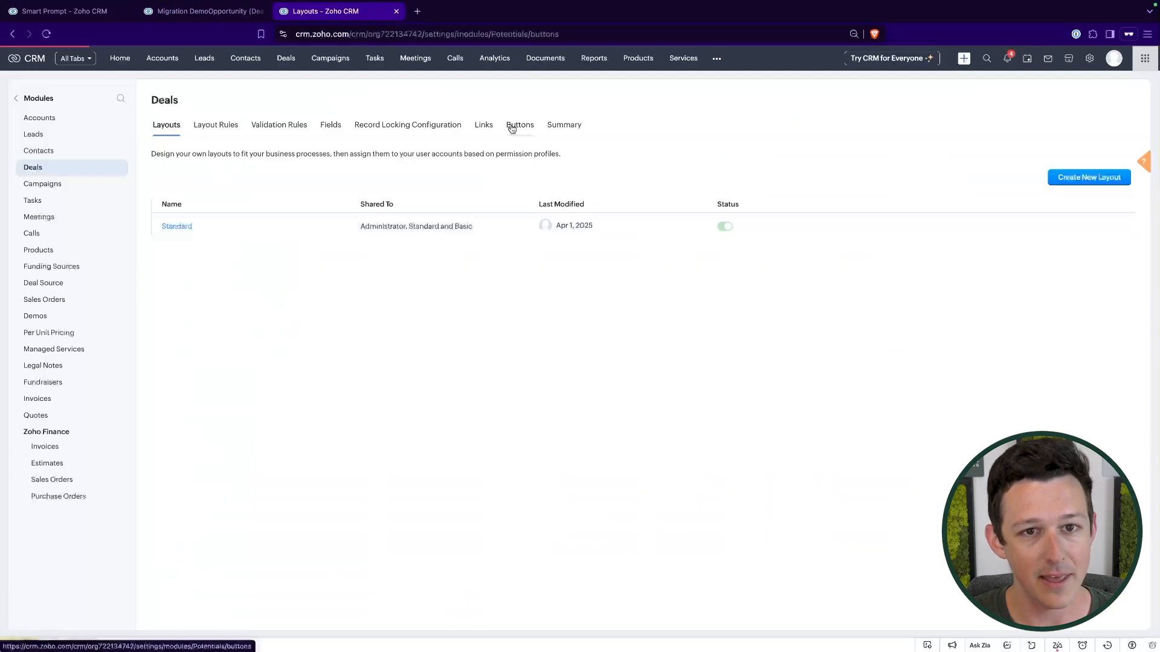
# - Open the Deals module's button management page from the Migration DemoOpportunity record
pyautogui.click(205, 11)
pyautogui.click(1071, 90)
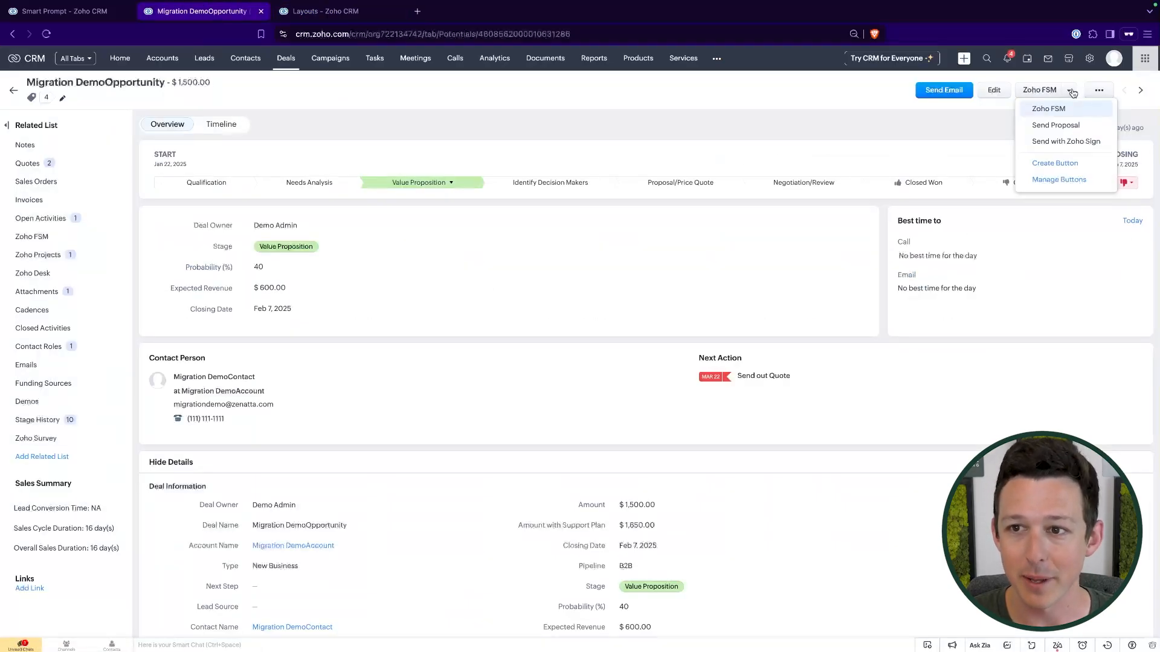
pyautogui.click(1052, 180)
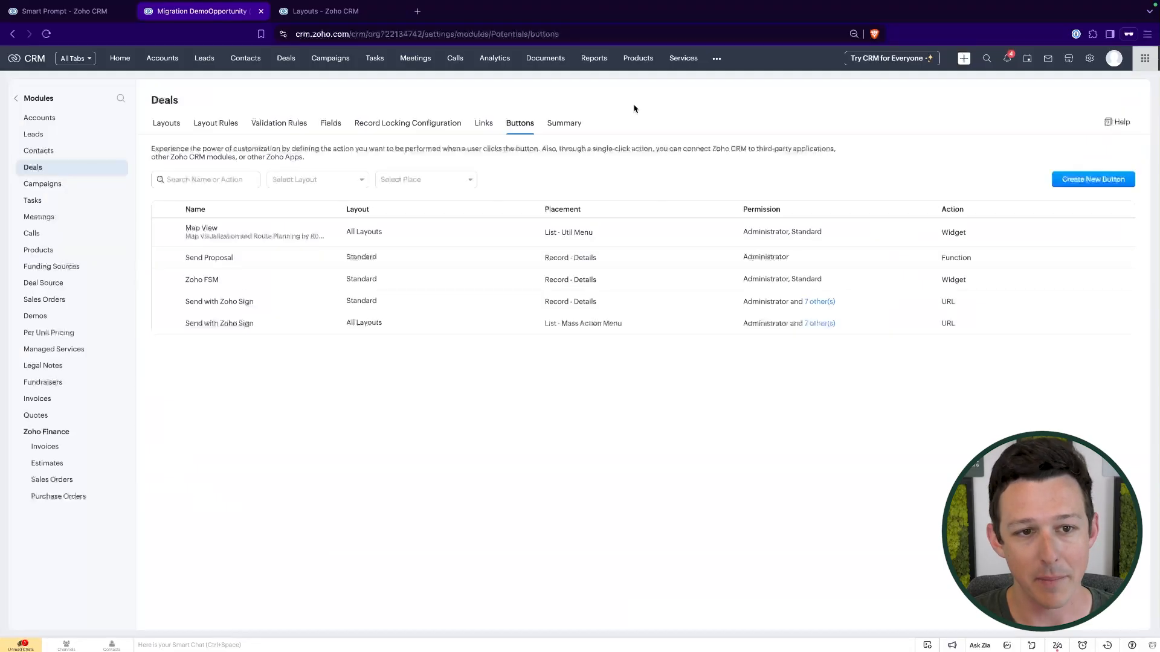
# - Create a new custom button named "Pre-Discovery Prep" with Execute Prompt as its action
pyautogui.click(1064, 181)
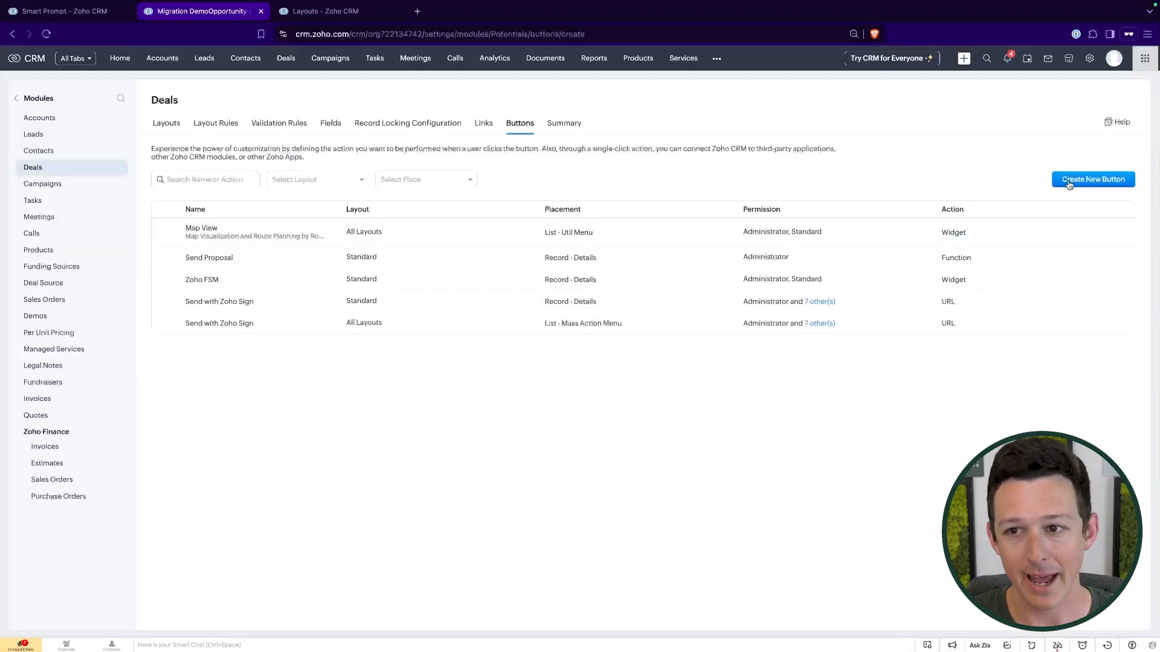
pyautogui.click(341, 177)
pyautogui.write('Pre-Dis')
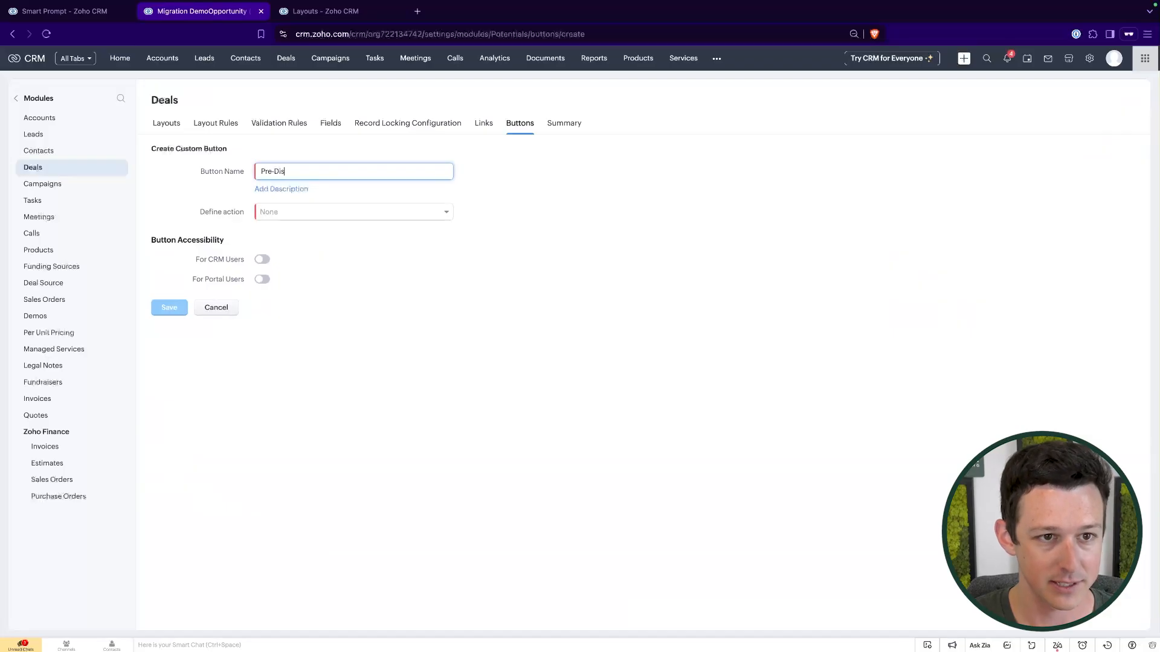
pyautogui.write('covery Prep')
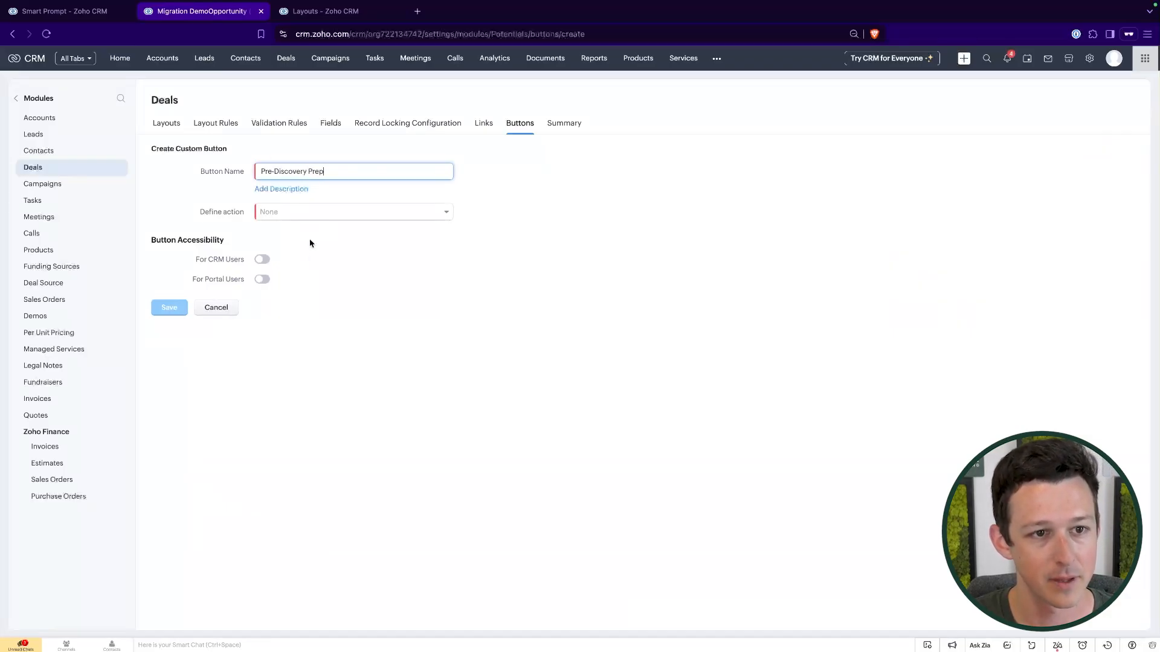
pyautogui.click(318, 211)
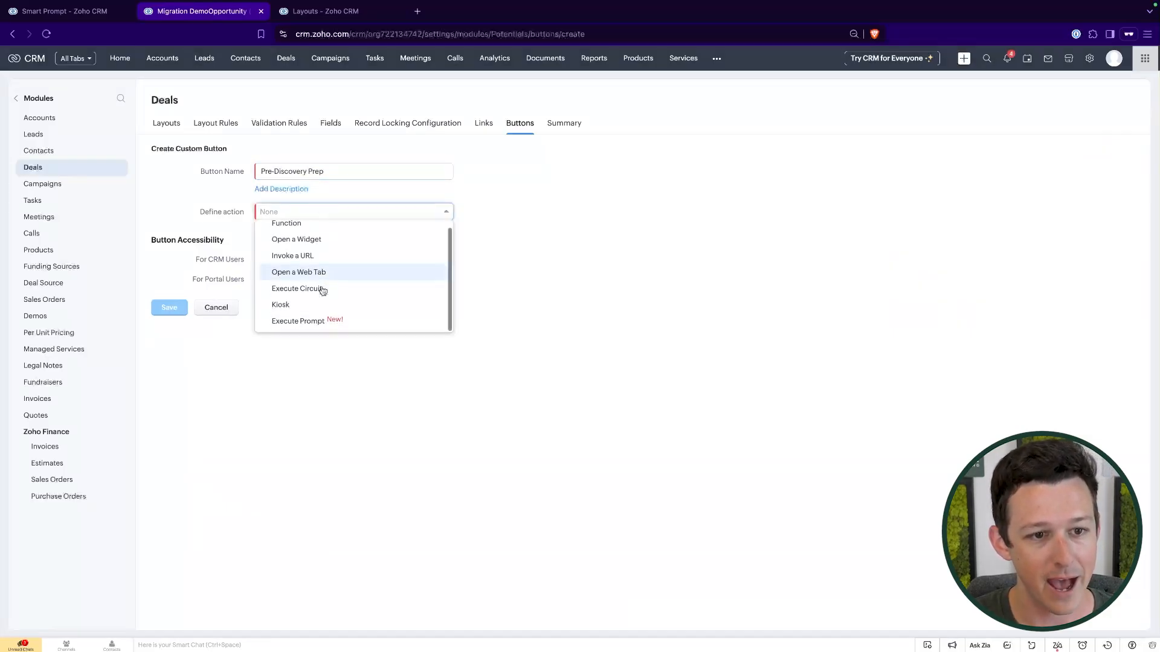
pyautogui.click(311, 329)
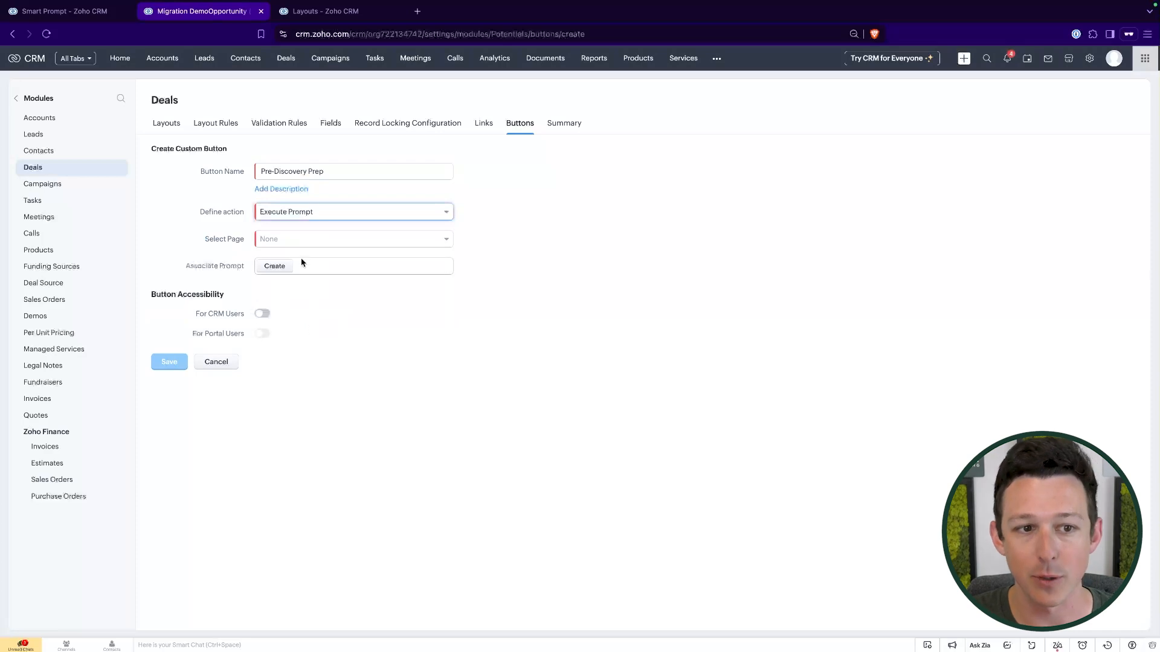
# - Place the button In Record at the Details position for the Standard layout
pyautogui.click(302, 240)
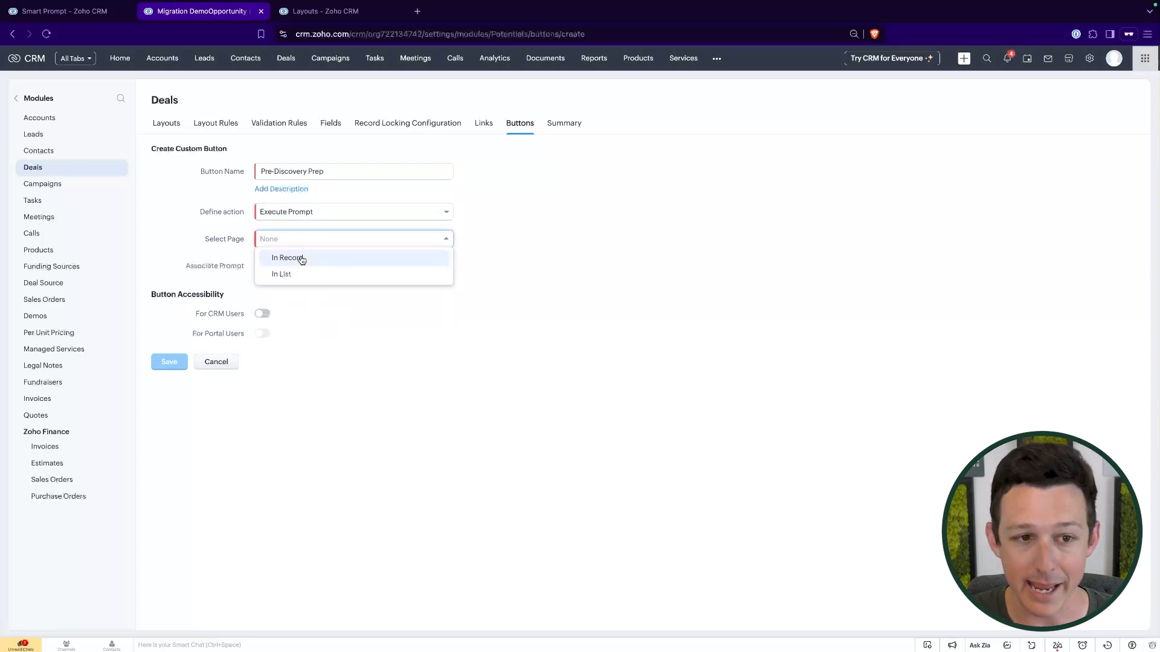
pyautogui.click(301, 259)
pyautogui.click(295, 269)
pyautogui.click(296, 285)
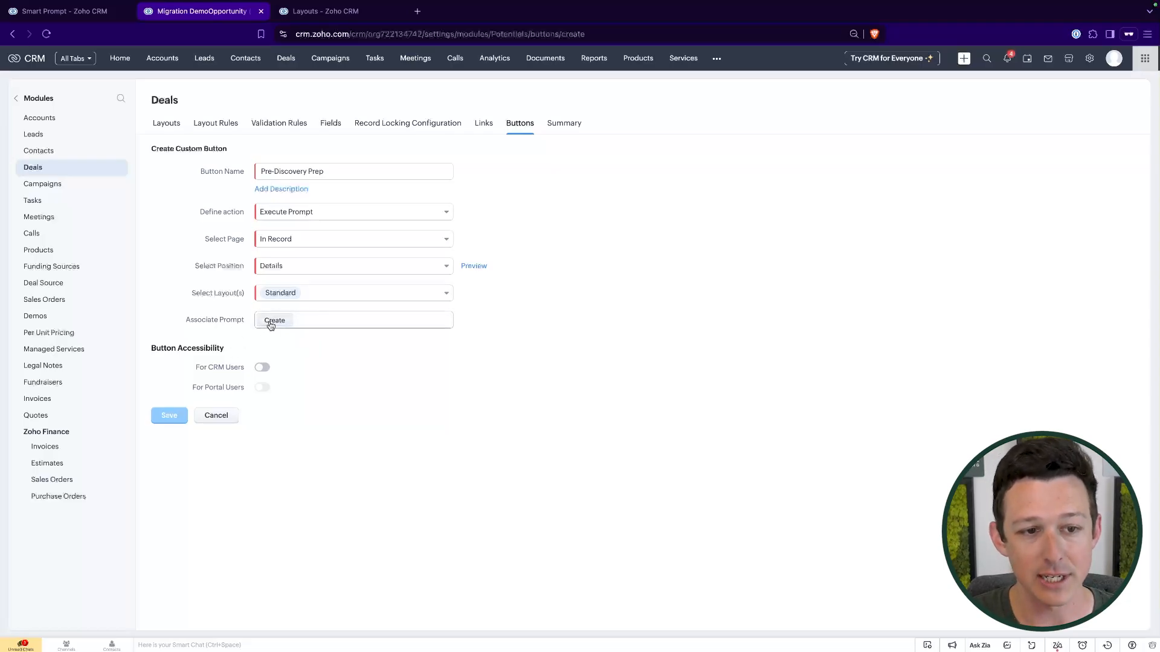
# - Create a new associated prompt named "Pre-Discovery Prep" and proceed to its prompt editor
pyautogui.click(270, 320)
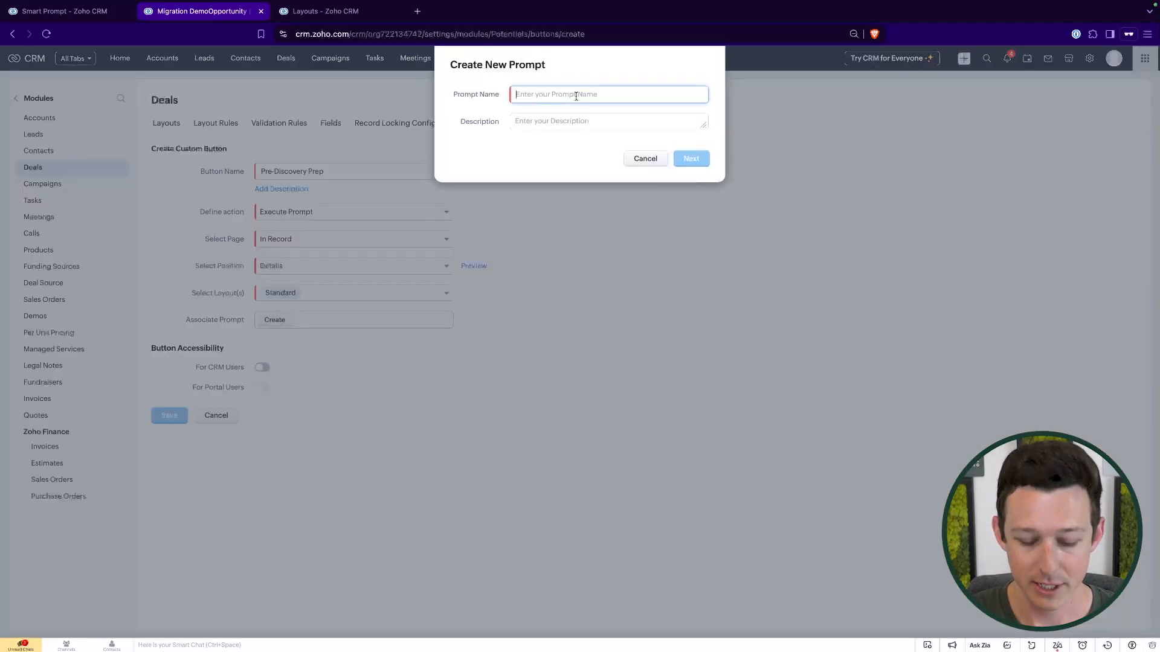
pyautogui.write('Pre')
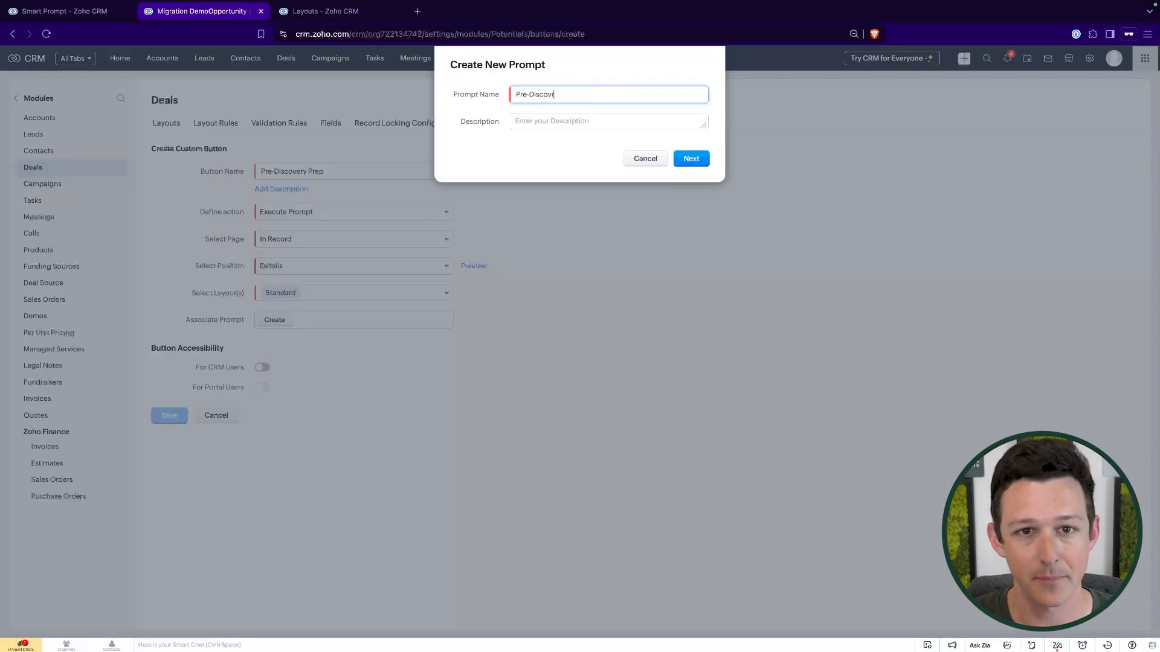
pyautogui.write('-Discovery Prep')
pyautogui.click(692, 158)
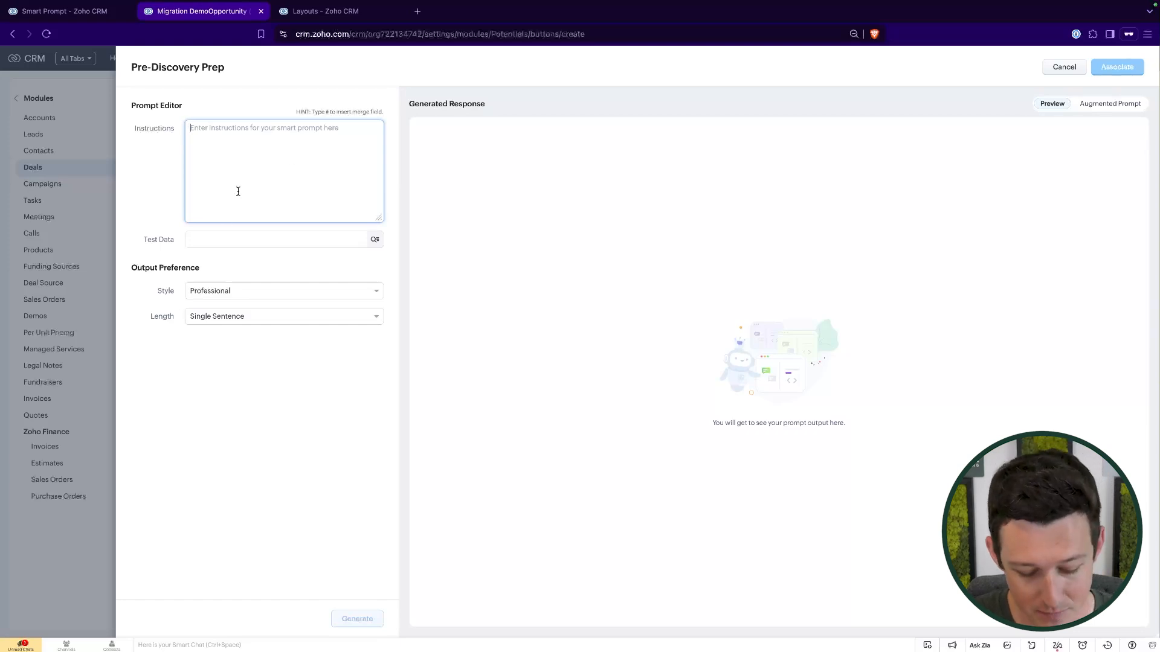
# - Enter the trial instruction "Give me a prep document for this call" and clear it again
pyautogui.write('G')
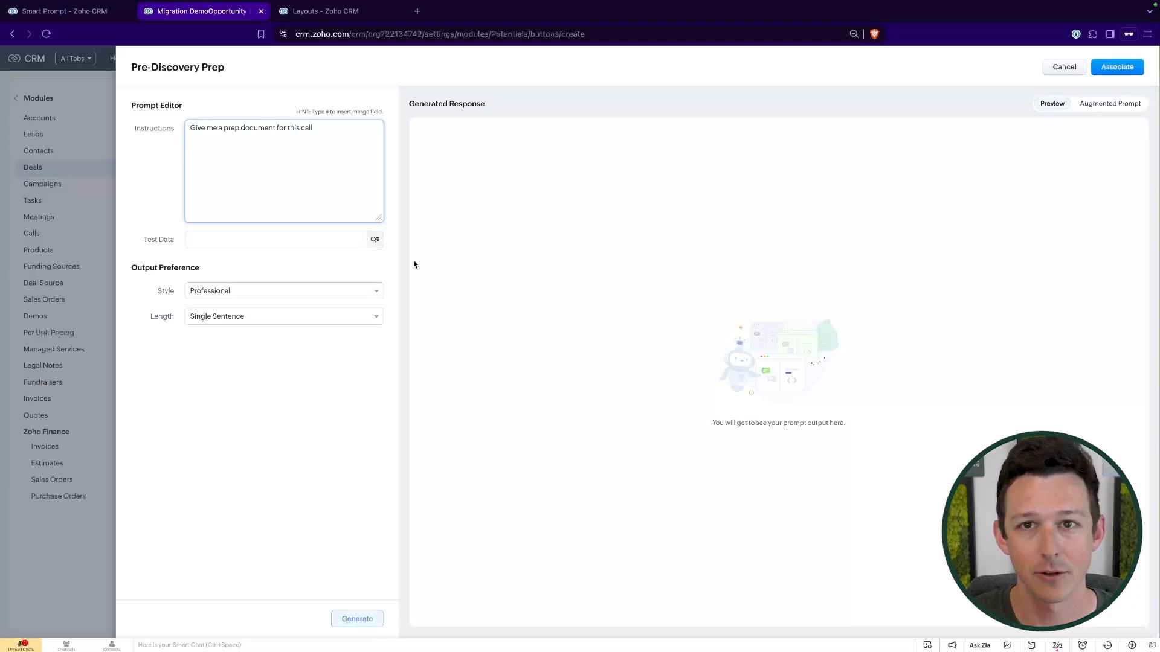
pyautogui.tripleClick(305, 128)
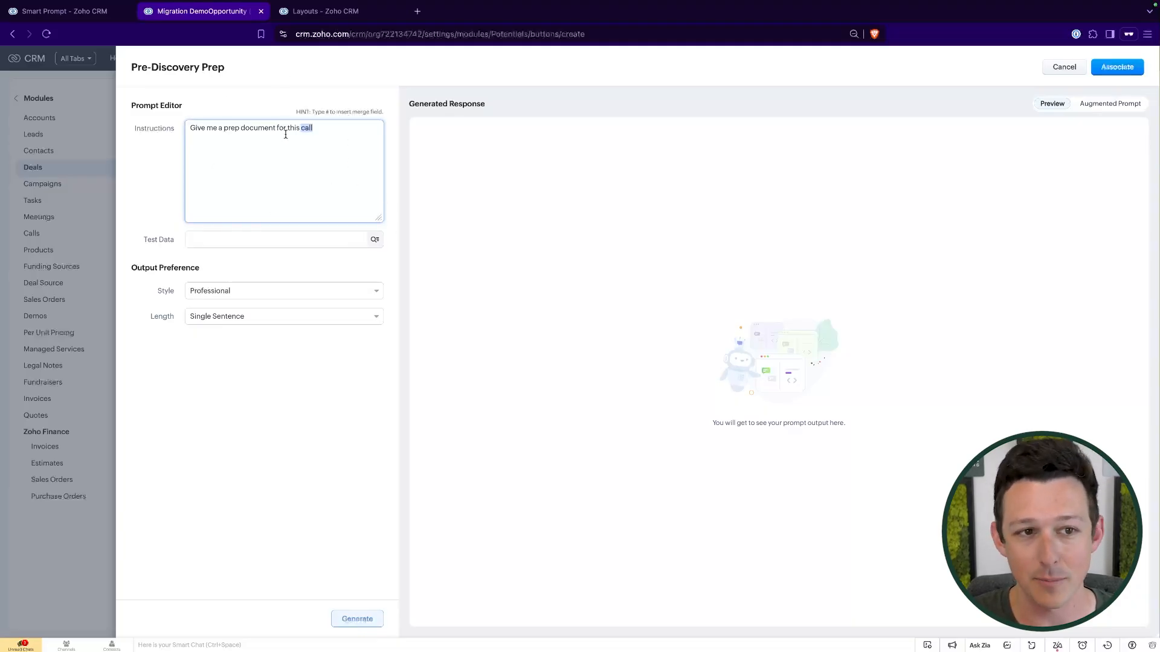
pyautogui.press('BackSpace')
pyautogui.click(362, 118)
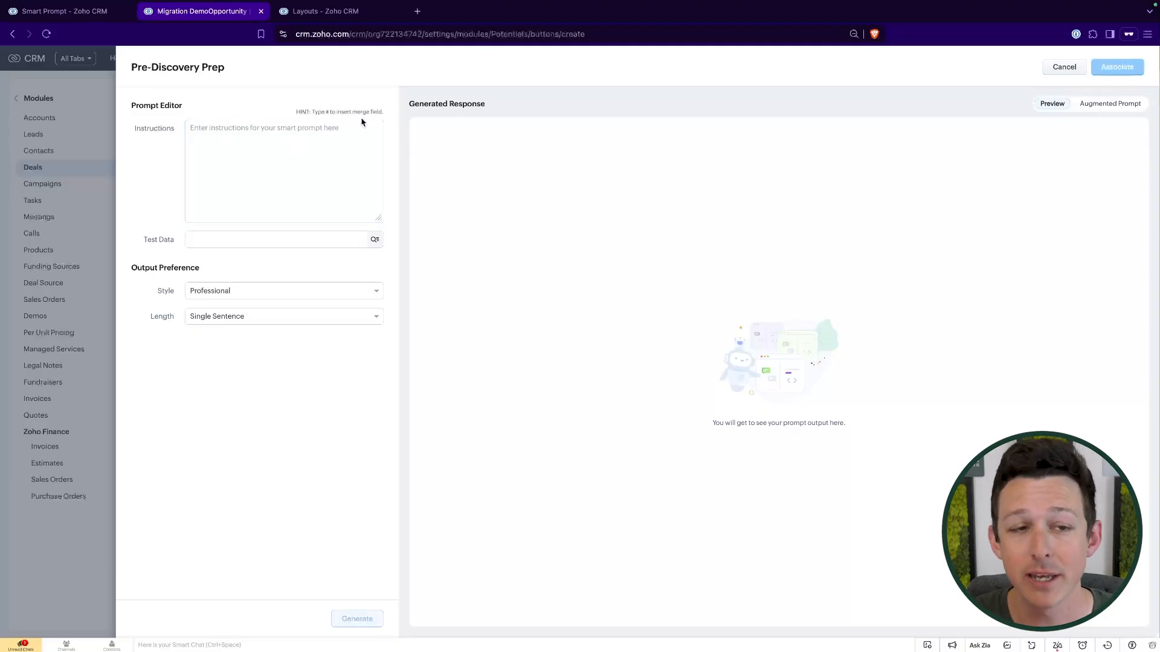
# - Switch to the ChatGPT discovery call prep chat and examine the opening message that assigns the prompt engineer role
pyautogui.hotkey('ctrl', 'Left')
pyautogui.scroll(2, 500, 264)
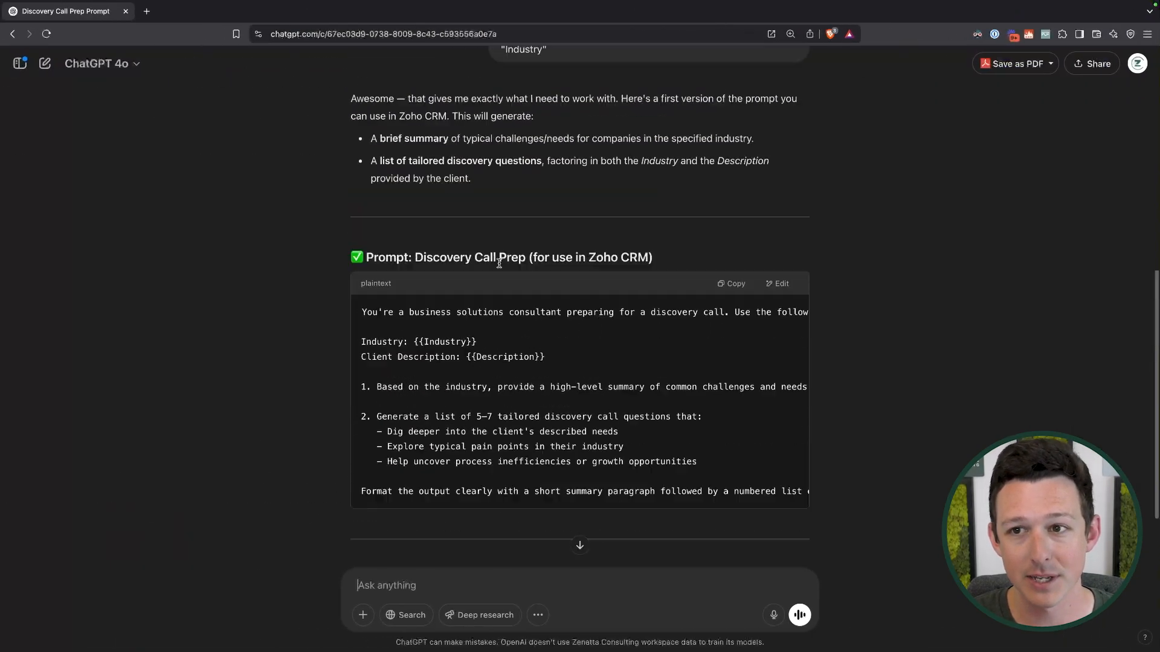
pyautogui.scroll(8, 500, 264)
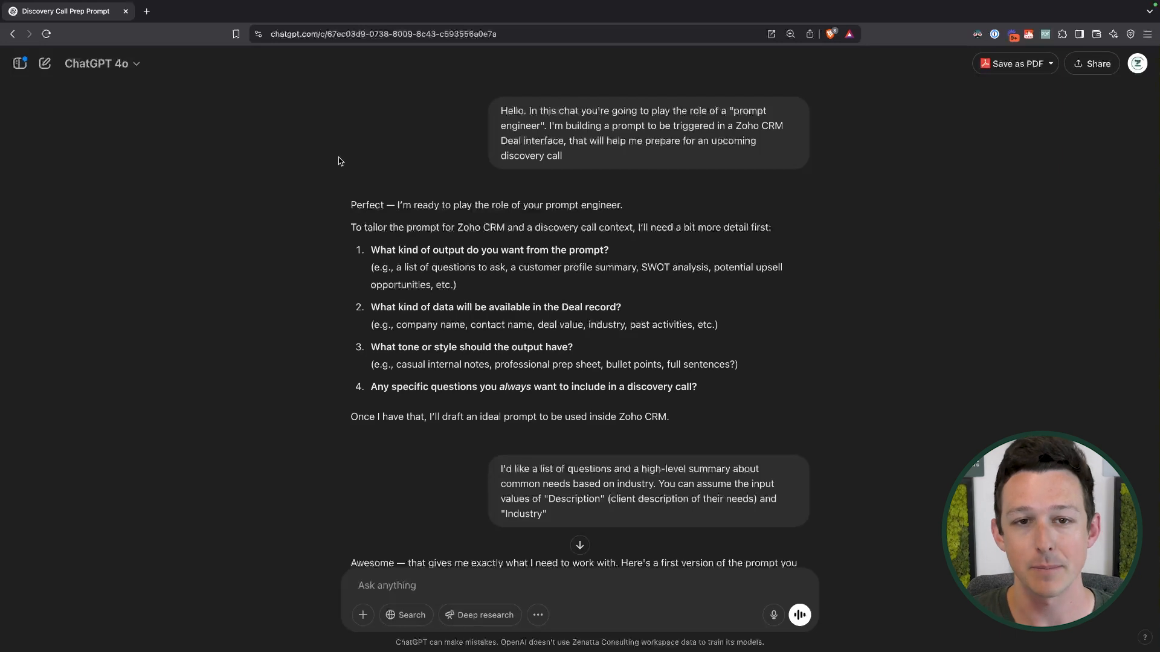
pyautogui.moveTo(529, 111); pyautogui.dragTo(542, 124)
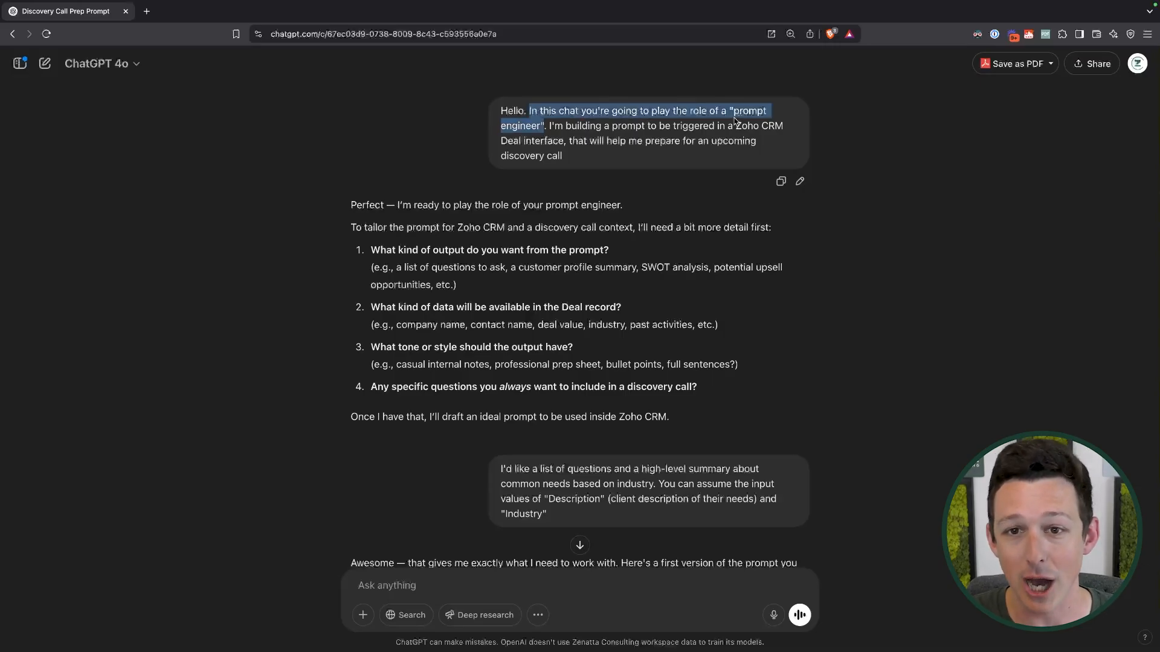
pyautogui.moveTo(729, 111); pyautogui.dragTo(544, 130)
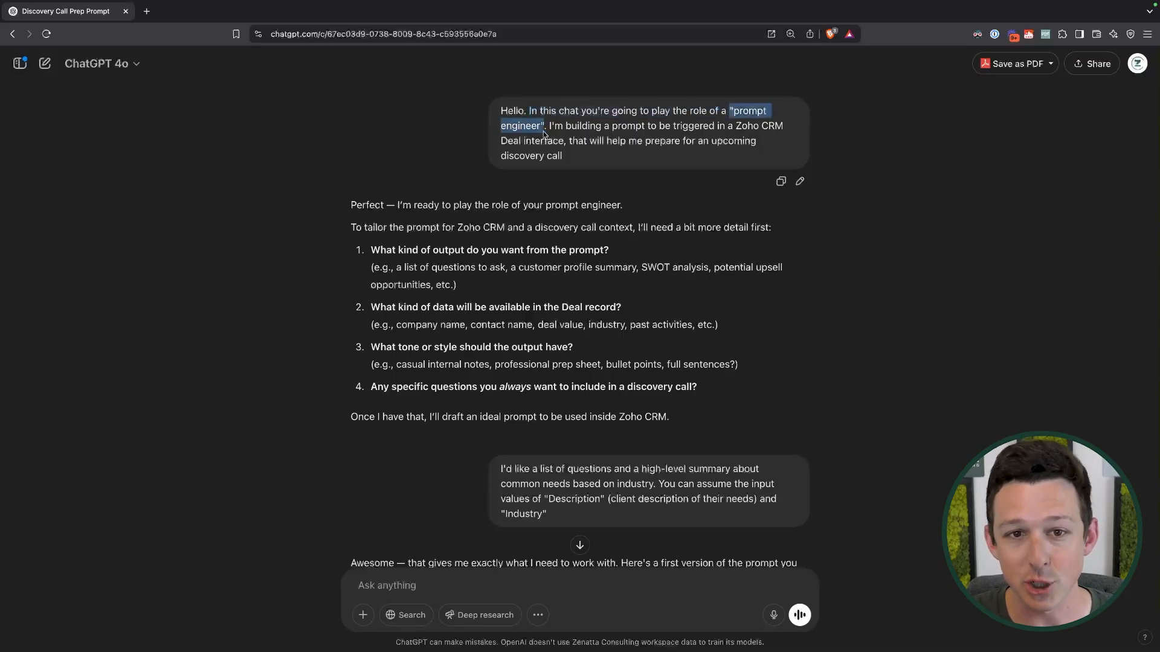
pyautogui.click(573, 129)
pyautogui.moveTo(501, 110); pyautogui.dragTo(617, 154)
pyautogui.click(622, 153)
pyautogui.moveTo(651, 114); pyautogui.dragTo(764, 153)
pyautogui.click(572, 143)
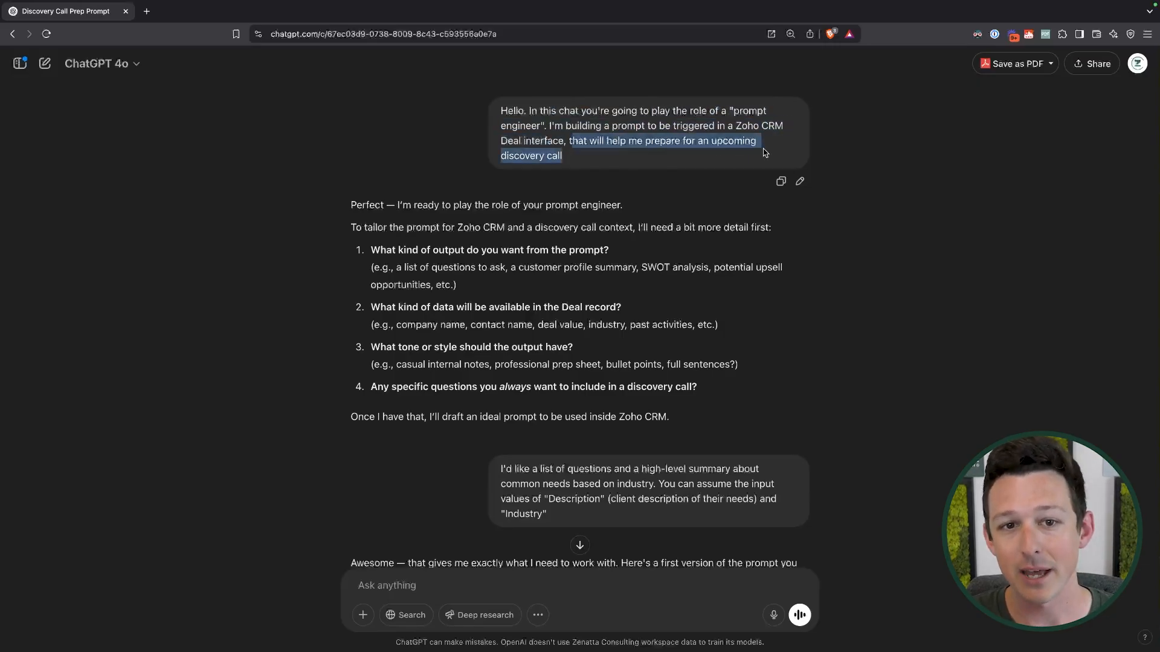
pyautogui.click(764, 152)
# - Review ChatGPT's clarifying questions about the prompt's output, deal data, tone and required discovery questions
pyautogui.scroll(-2, 598, 271)
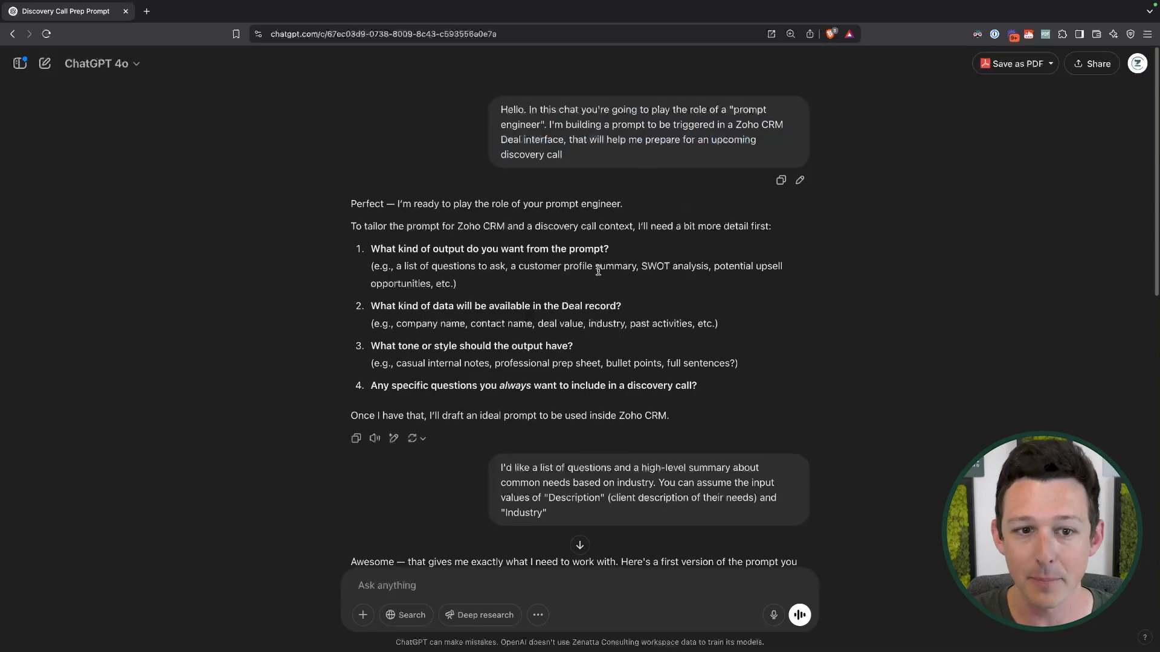
pyautogui.scroll(-2, 598, 271)
pyautogui.moveTo(351, 97); pyautogui.dragTo(560, 279)
pyautogui.click(560, 281)
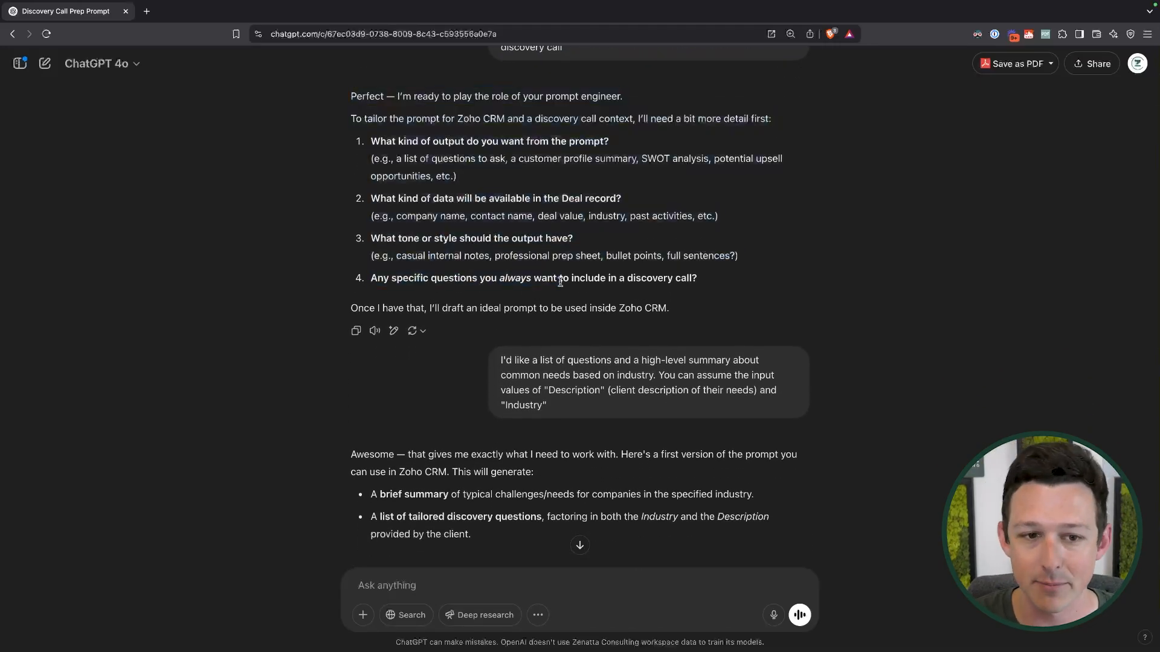
# - Review the request for discovery questions and an industry needs summary, and the Discovery Call Prep prompt ChatGPT drafted from it
pyautogui.scroll(-5, 560, 282)
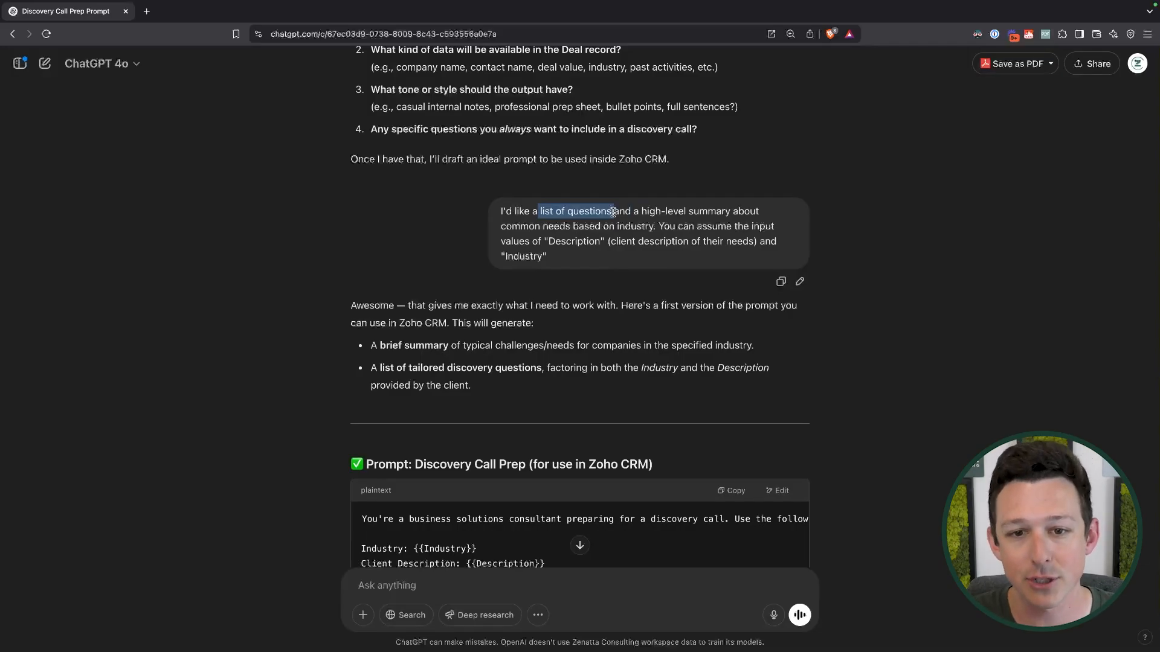
pyautogui.moveTo(660, 227); pyautogui.dragTo(661, 257)
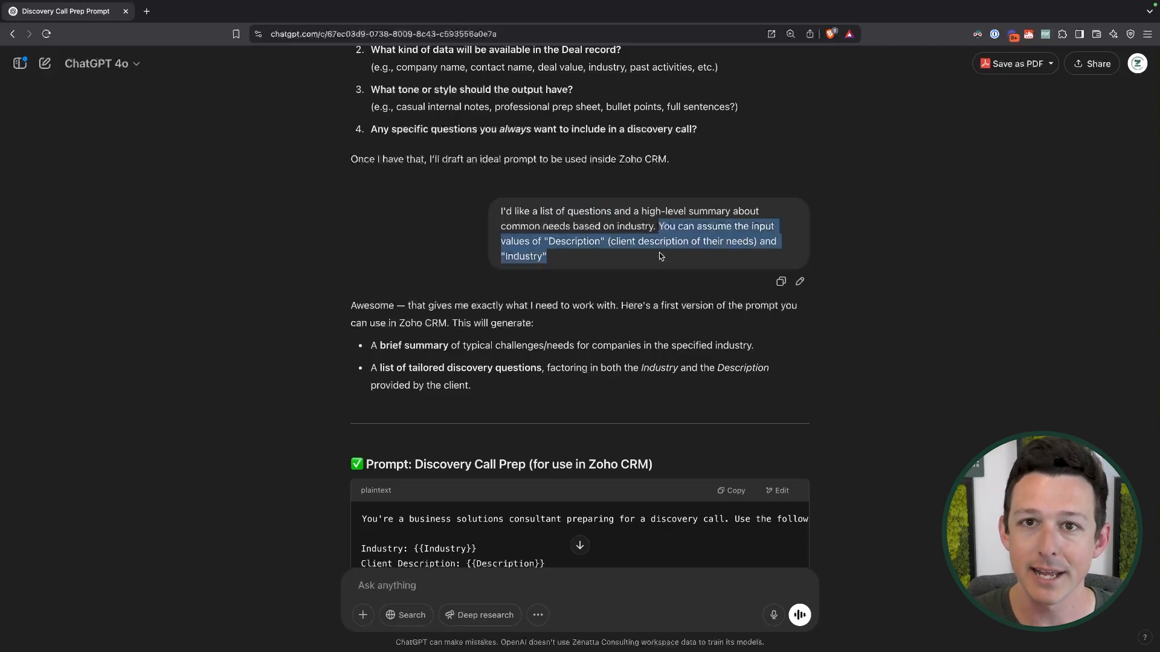
pyautogui.scroll(-5, 661, 256)
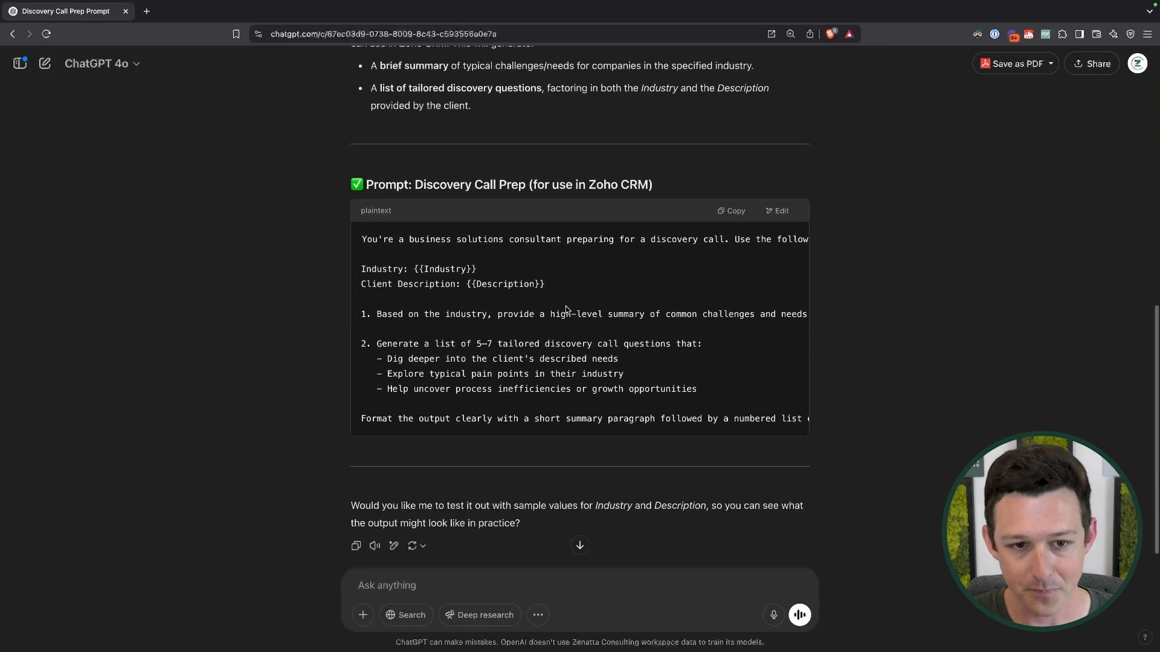
pyautogui.scroll(-1, 489, 317)
pyautogui.moveTo(414, 169); pyautogui.dragTo(635, 168)
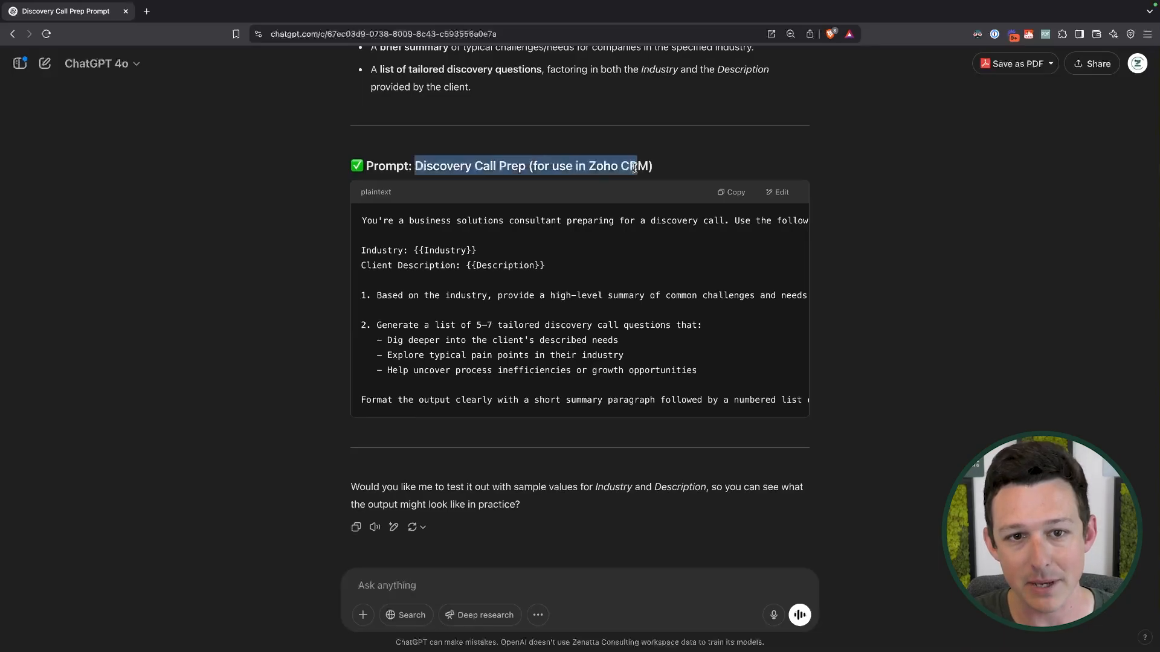
pyautogui.click(634, 168)
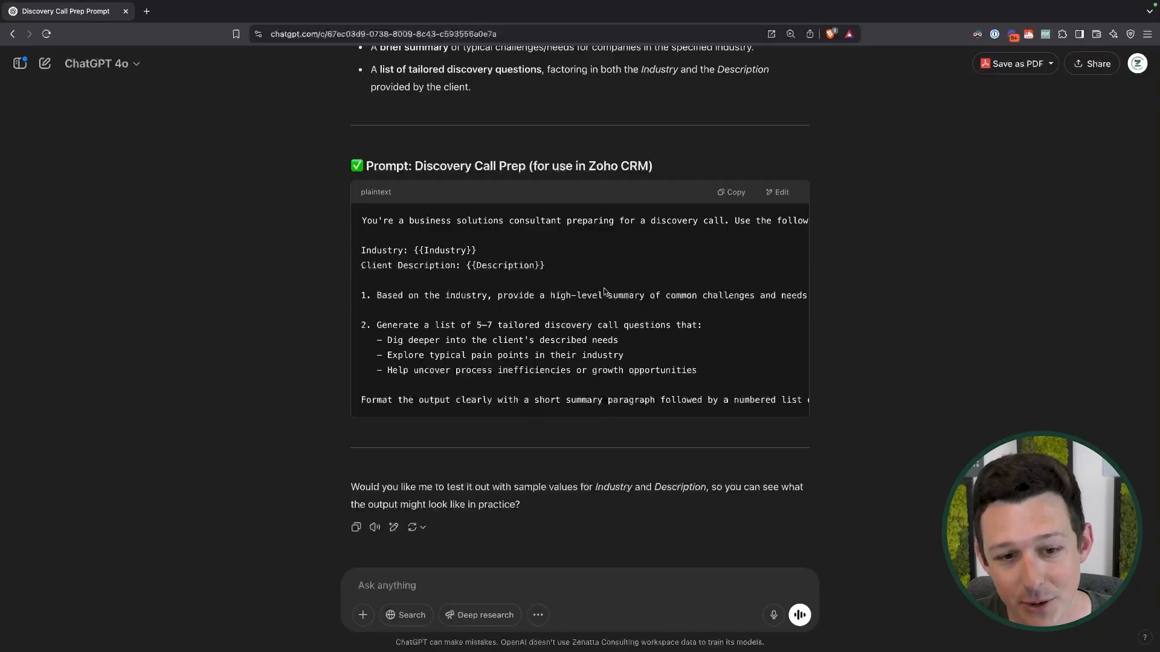
pyautogui.scroll(10, 491, 142)
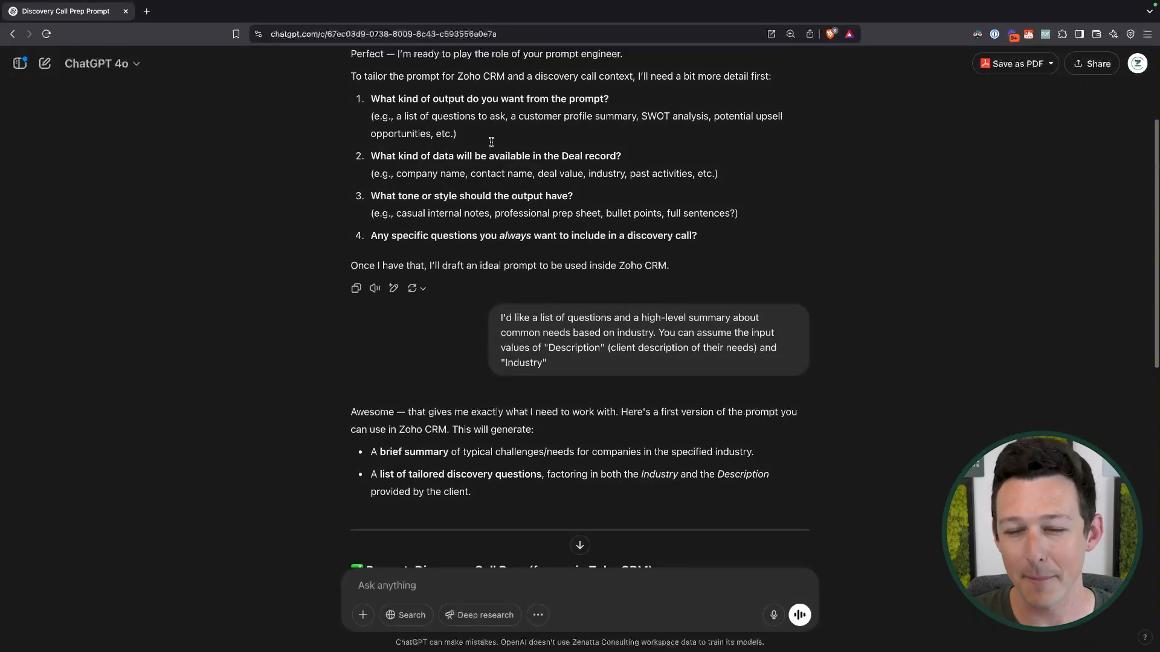
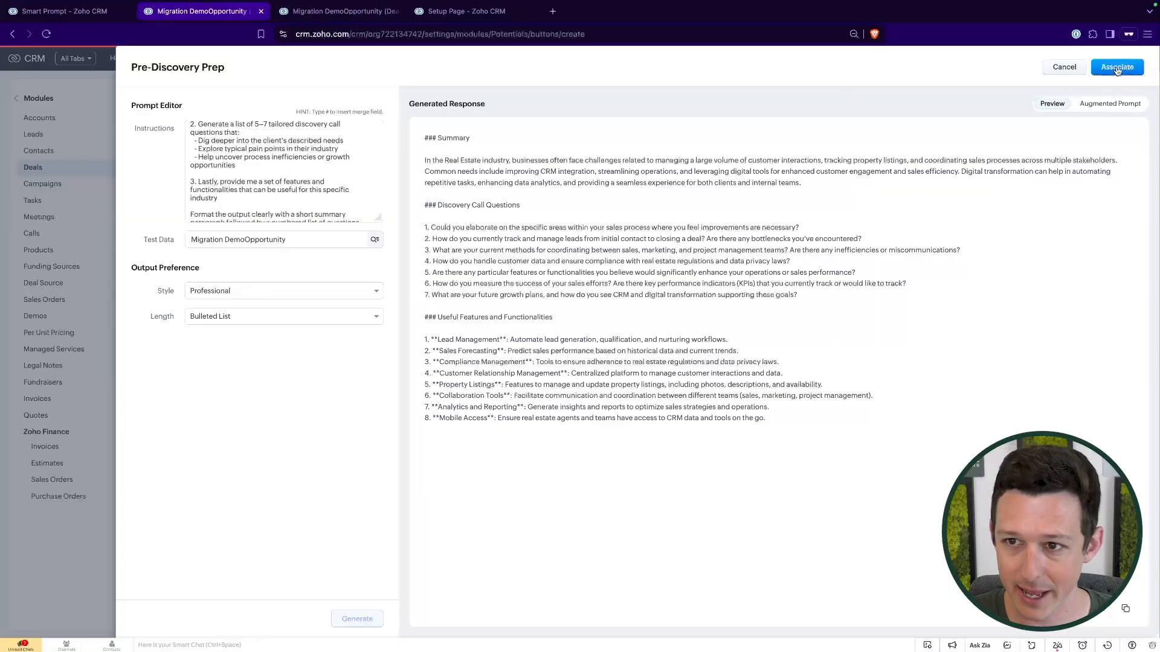
# - Associate the prompt with the button, enable it for CRM users with the Administrator, Standard and Basic profiles, and save the button
pyautogui.click(1116, 68)
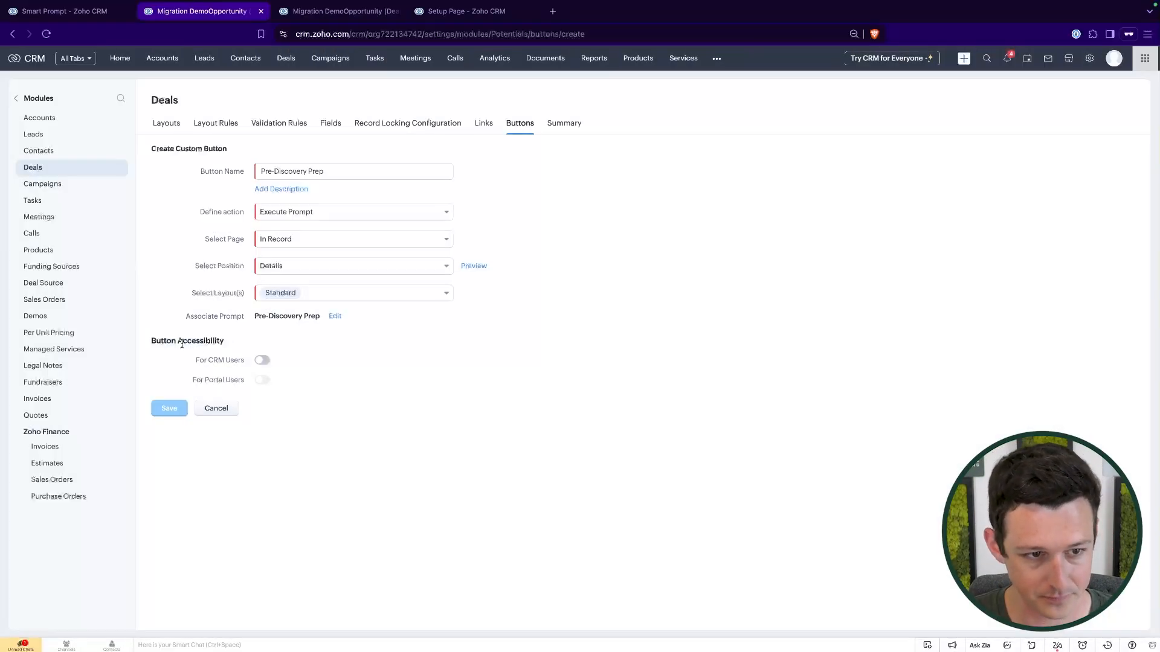
pyautogui.click(263, 362)
pyautogui.click(285, 386)
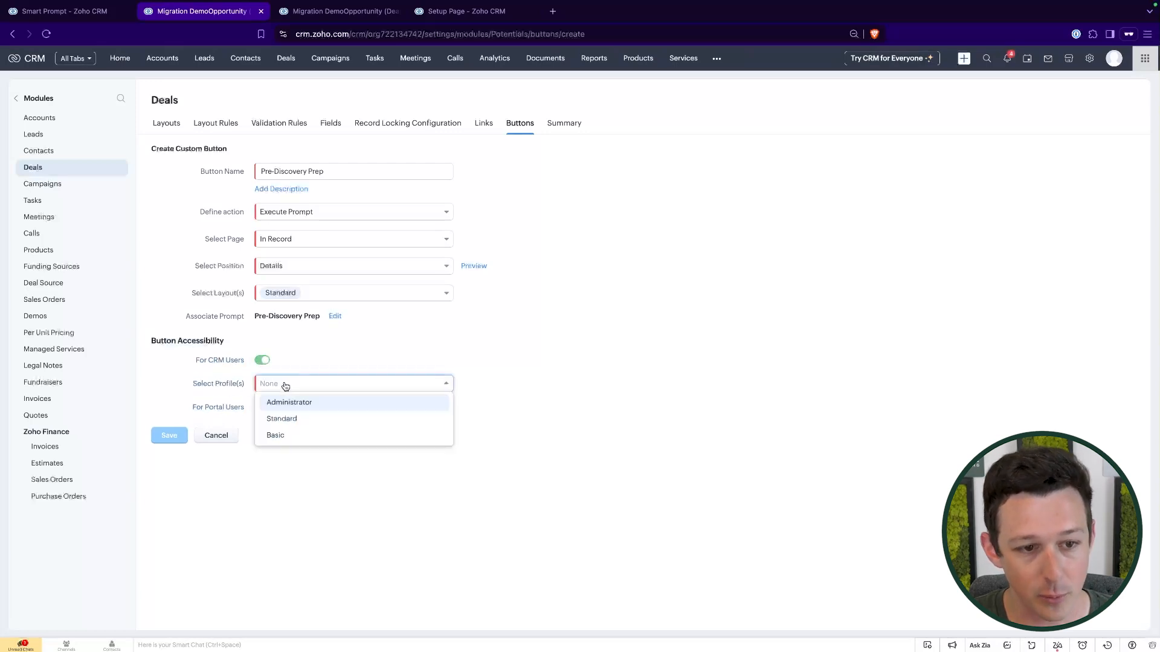
pyautogui.click(282, 401)
pyautogui.click(279, 401)
pyautogui.click(282, 401)
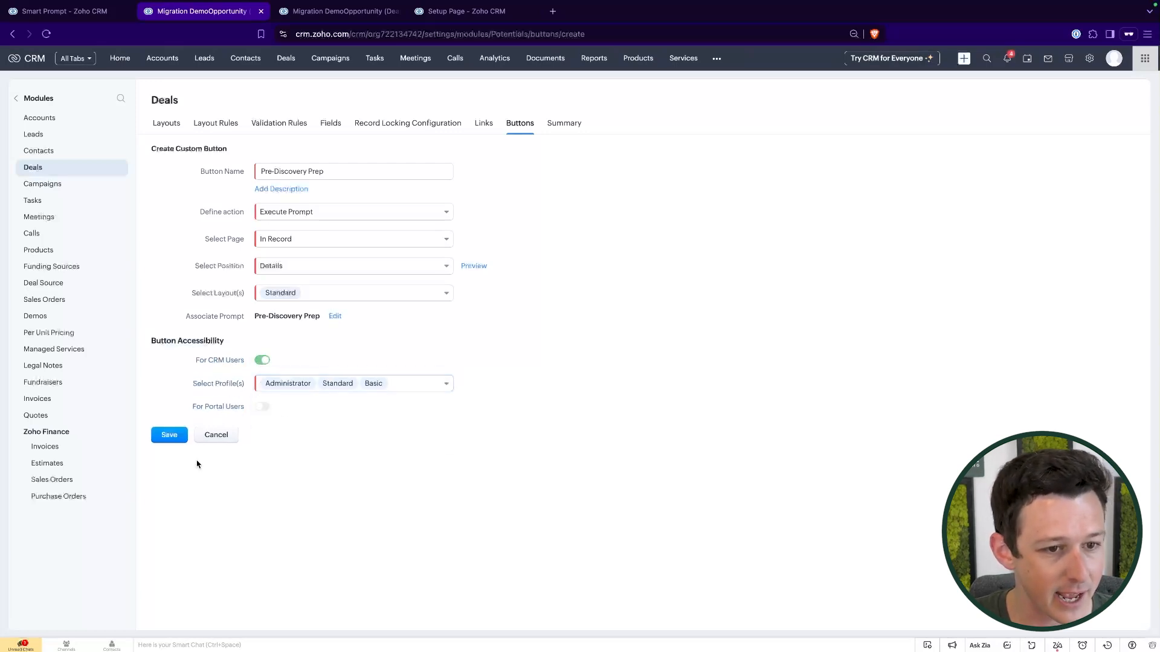
pyautogui.click(169, 435)
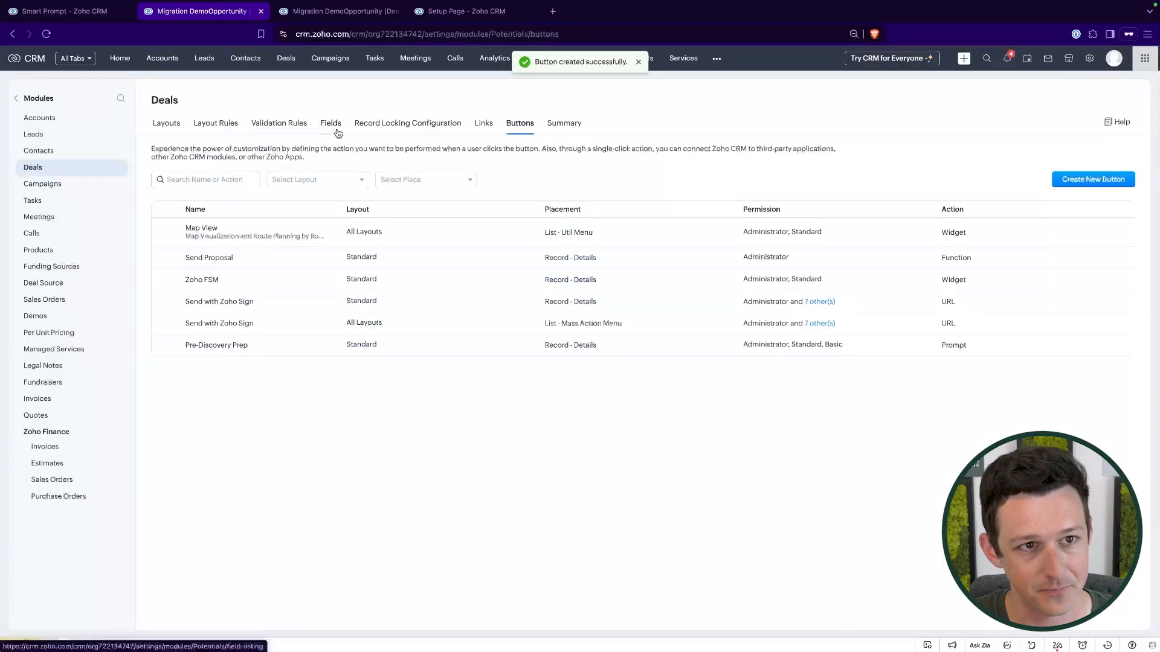
# - Switch to the Migration DemoOpportunity deal, reload the record and run its Pre-Discovery Prep button
pyautogui.click(313, 14)
pyautogui.click(47, 34)
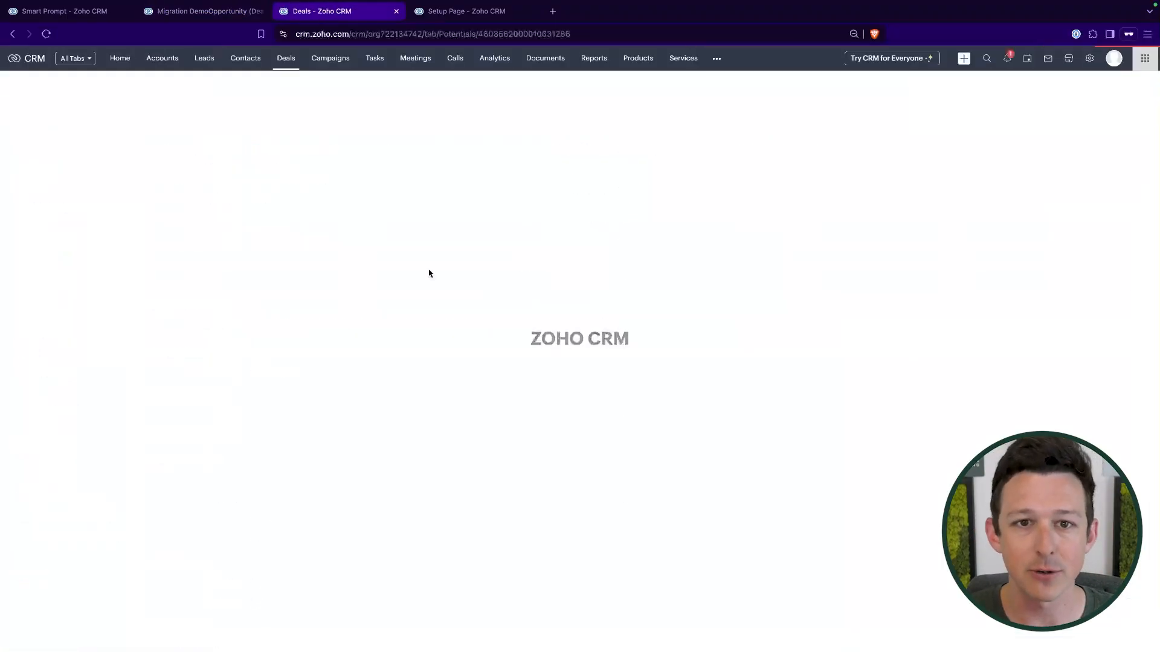
pyautogui.click(1104, 91)
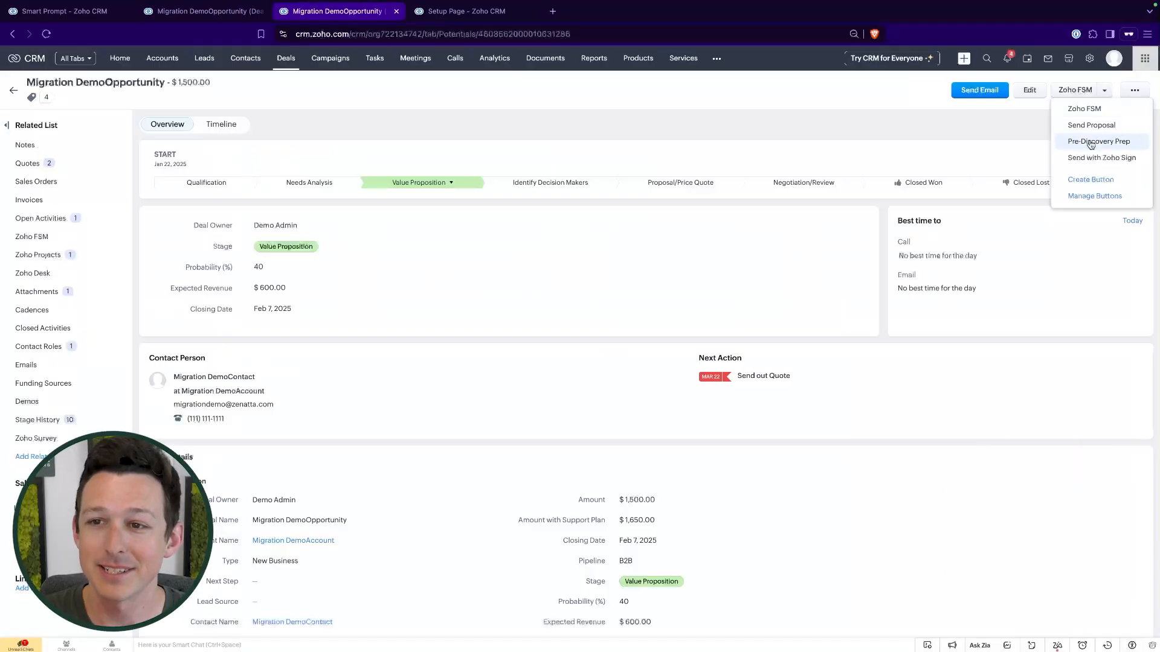
pyautogui.click(1095, 147)
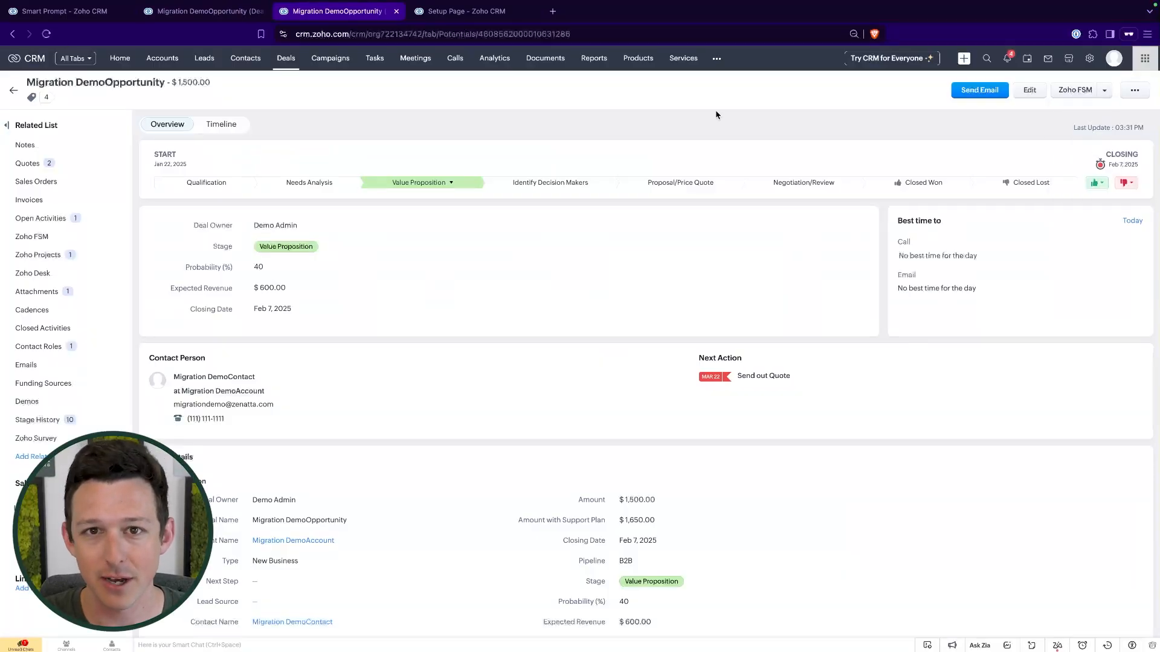
# - Review the executed smart prompt and its response, including the discovery questions and the useful features and functionalities
pyautogui.scroll(2, 1057, 501)
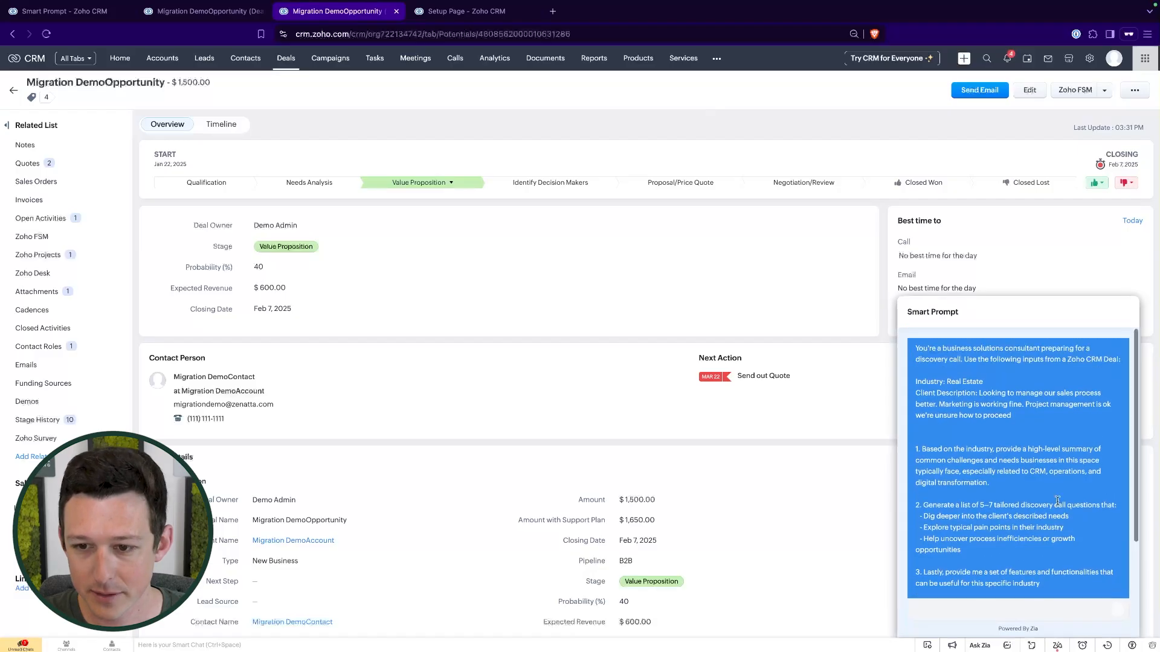
pyautogui.moveTo(916, 349); pyautogui.dragTo(1005, 438)
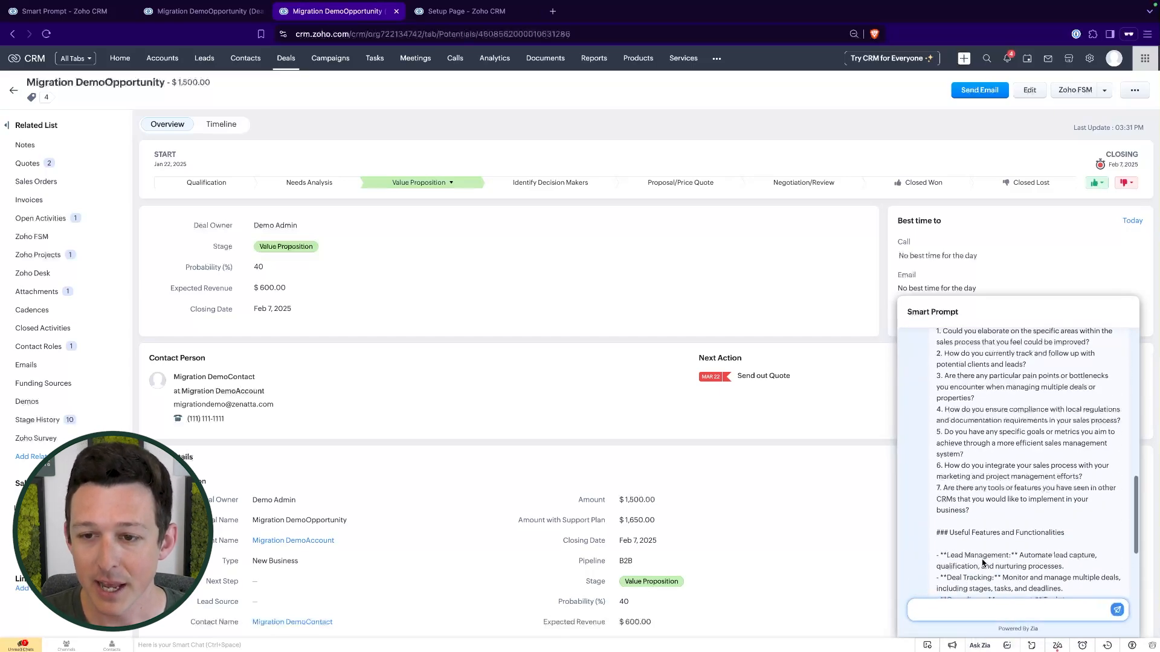
pyautogui.scroll(-3, 983, 563)
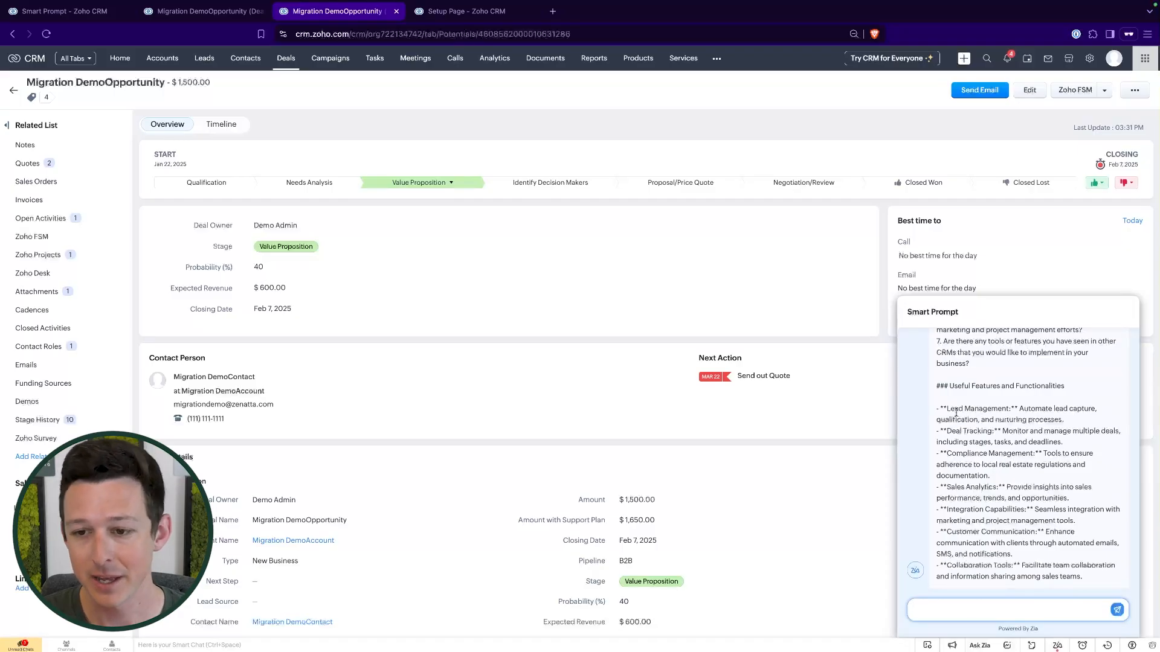
pyautogui.moveTo(940, 409); pyautogui.dragTo(1076, 445)
pyautogui.click(1076, 444)
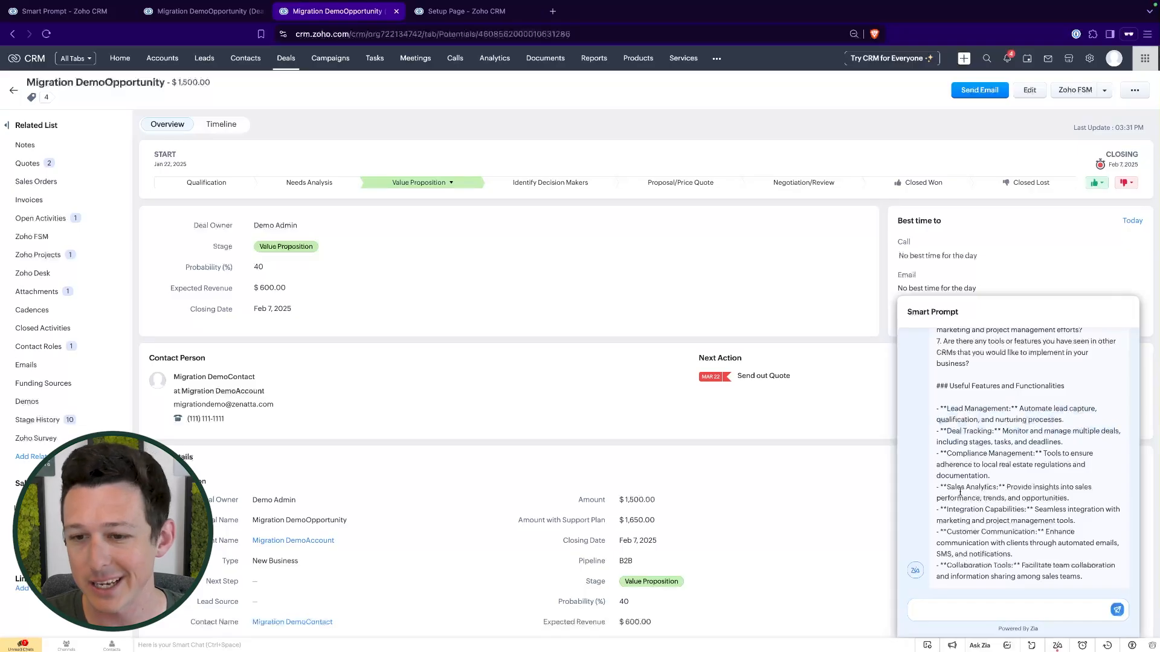
# - Ask Zia the follow-up "What specifically can I use to improve Deal tracking for a client?" and review the answer's introduction
pyautogui.click(951, 605)
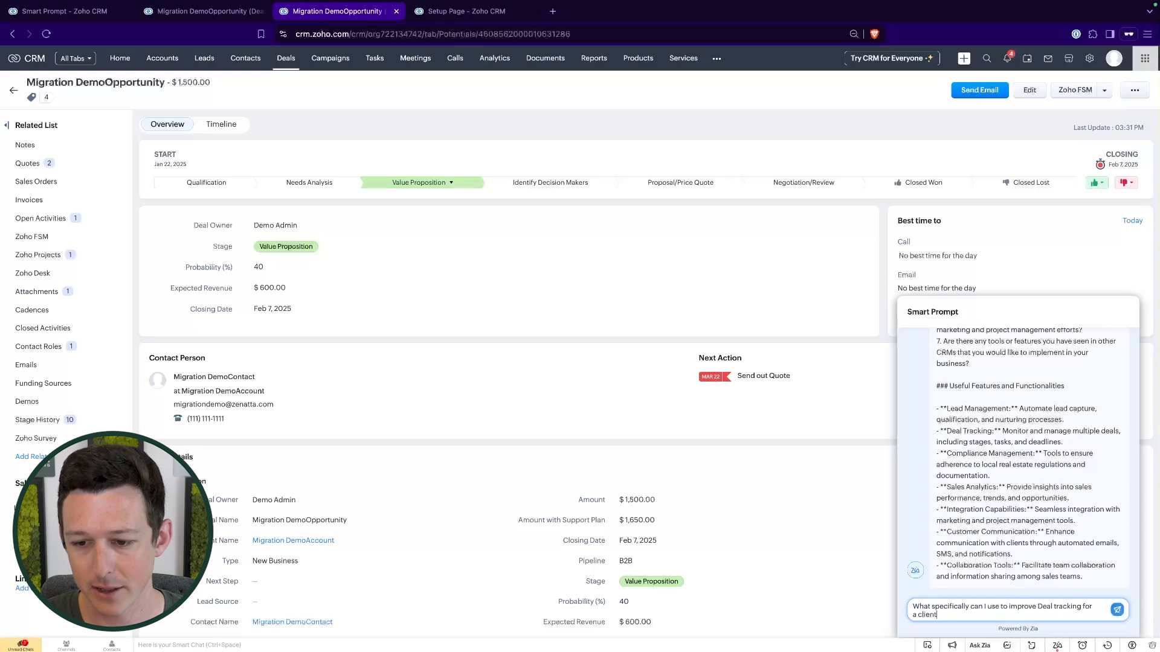
pyautogui.click(1116, 610)
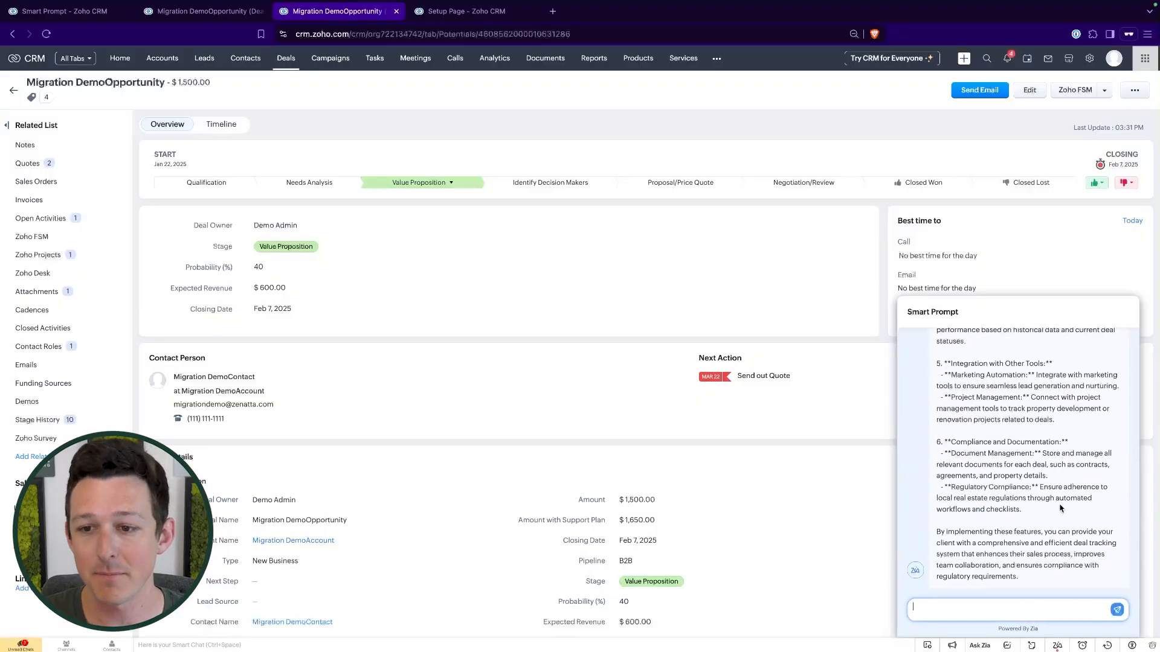
pyautogui.scroll(3, 1060, 505)
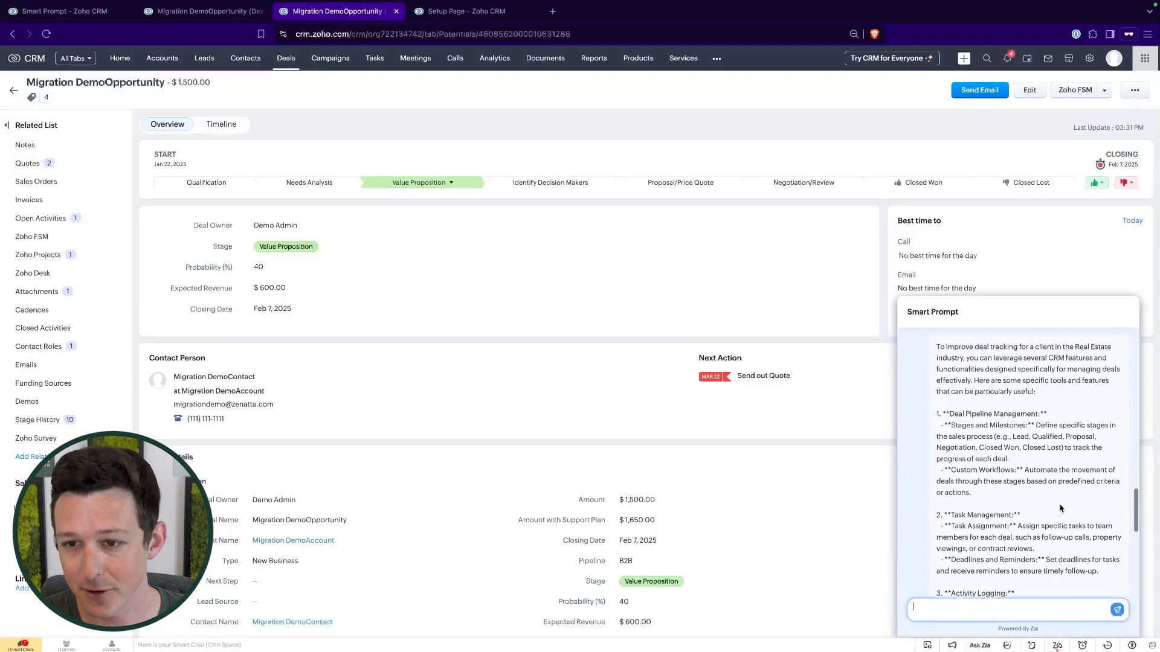
pyautogui.moveTo(946, 347); pyautogui.dragTo(1036, 391)
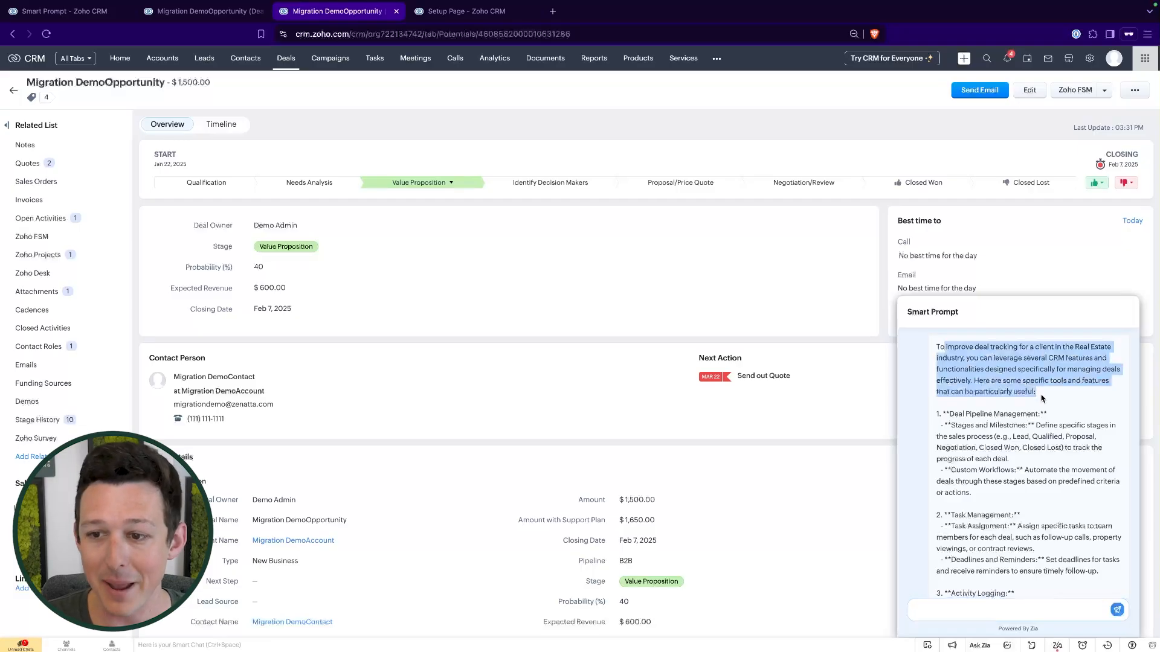
pyautogui.scroll(5, 1042, 398)
pyautogui.scroll(1, 1041, 399)
pyautogui.click(1041, 399)
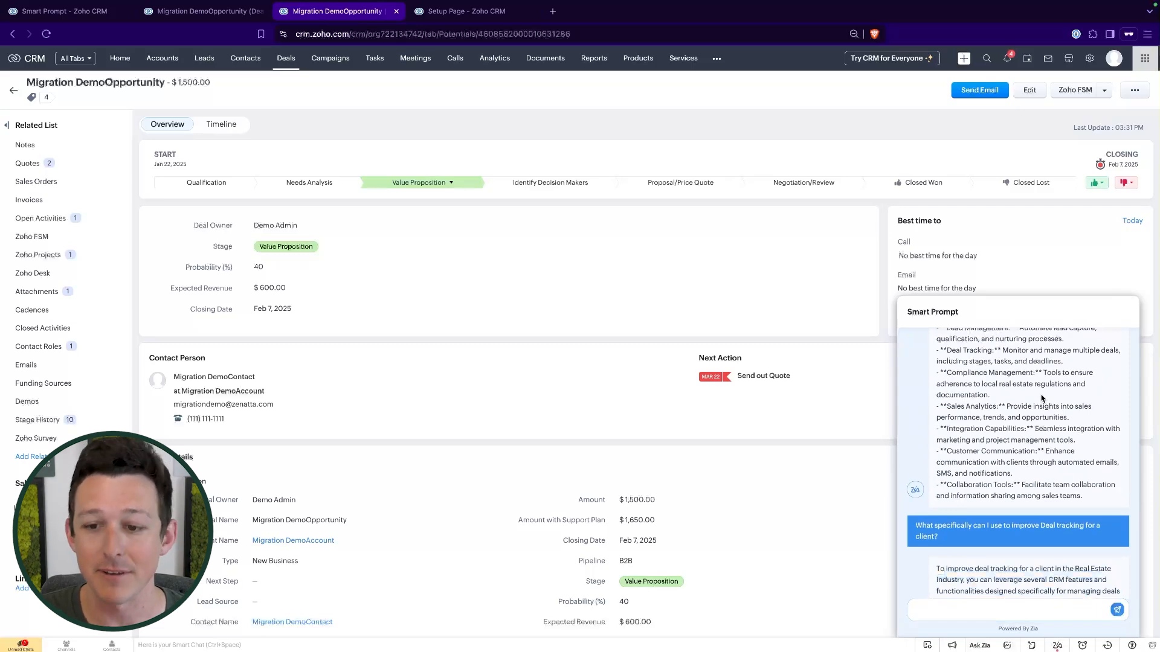
# - Examine the answer's deal tracking recommendations, from pipeline stages and custom workflows through integrations and compliance
pyautogui.scroll(-5, 1042, 399)
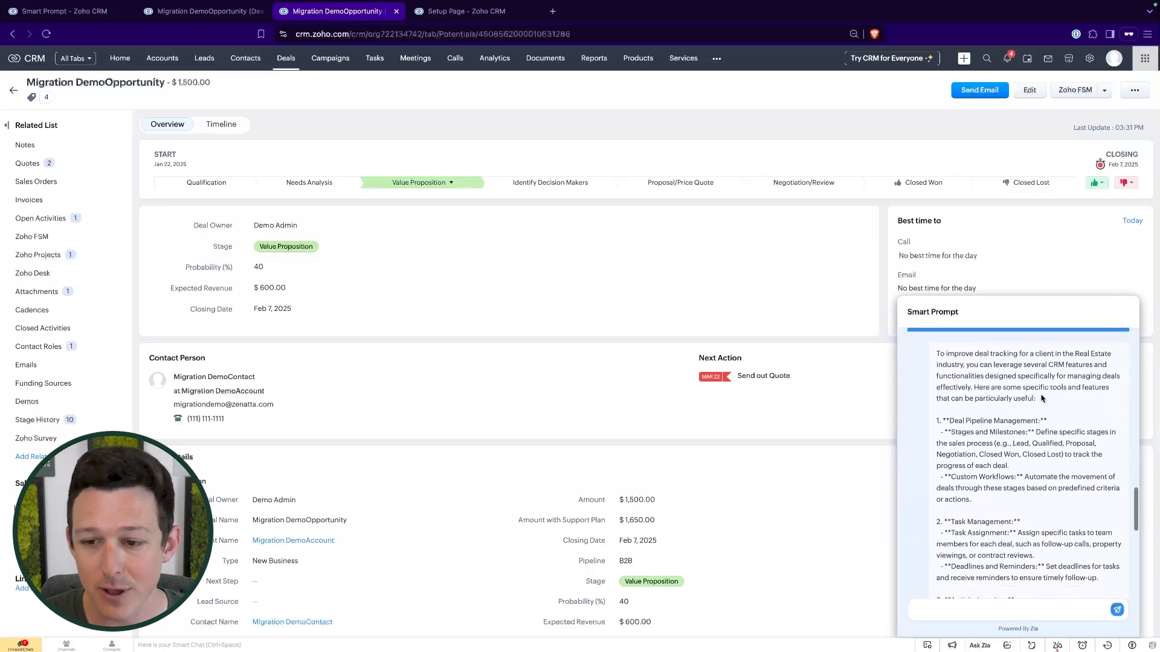
pyautogui.moveTo(942, 405); pyautogui.dragTo(1035, 449)
pyautogui.click(1034, 449)
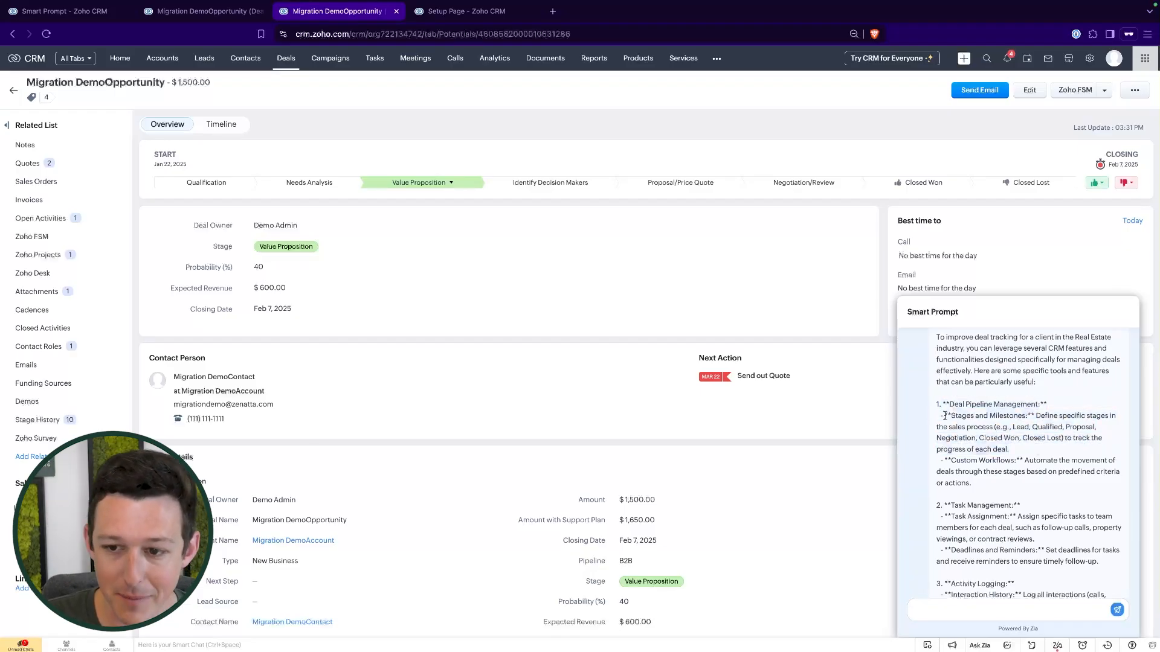
pyautogui.moveTo(945, 416); pyautogui.dragTo(1021, 439)
pyautogui.click(990, 416)
pyautogui.click(1076, 417)
pyautogui.click(1021, 439)
pyautogui.moveTo(949, 460); pyautogui.dragTo(1027, 472)
pyautogui.click(1018, 460)
pyautogui.click(1027, 475)
pyautogui.scroll(-1, 1028, 474)
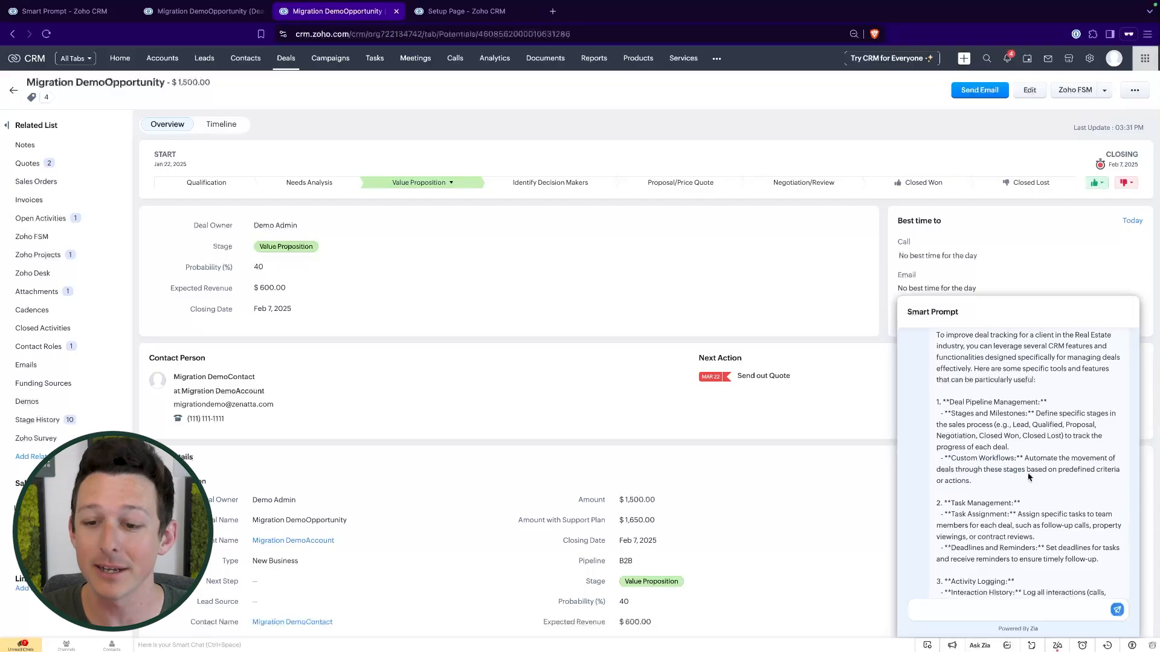
pyautogui.scroll(-5, 1028, 477)
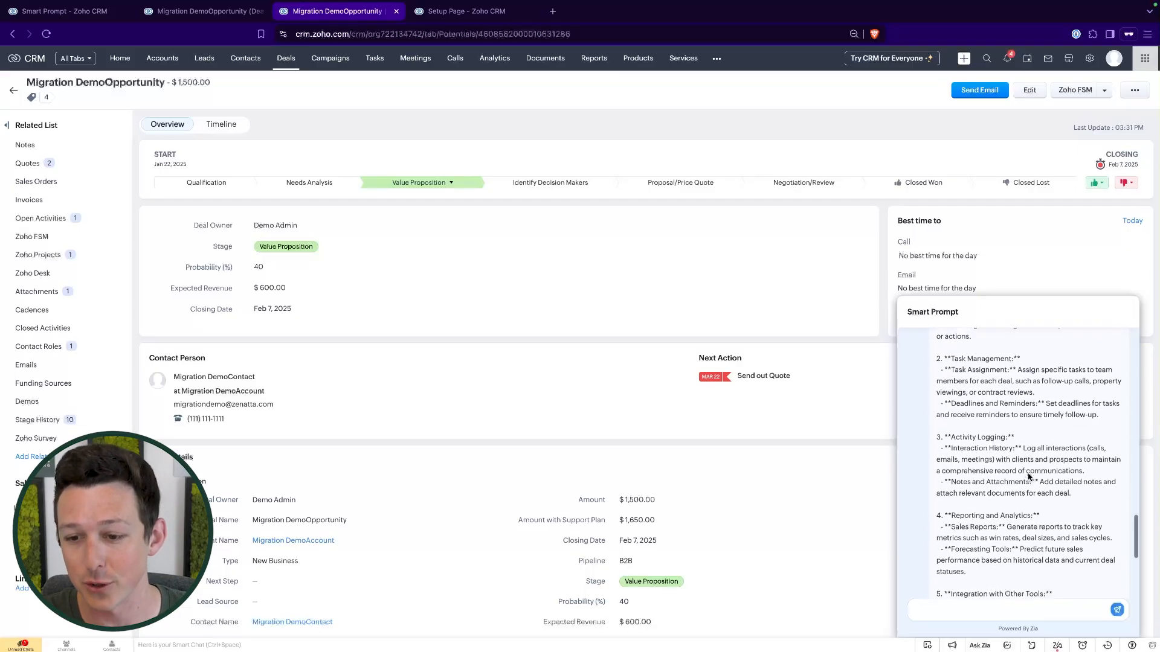
pyautogui.scroll(-4, 1028, 474)
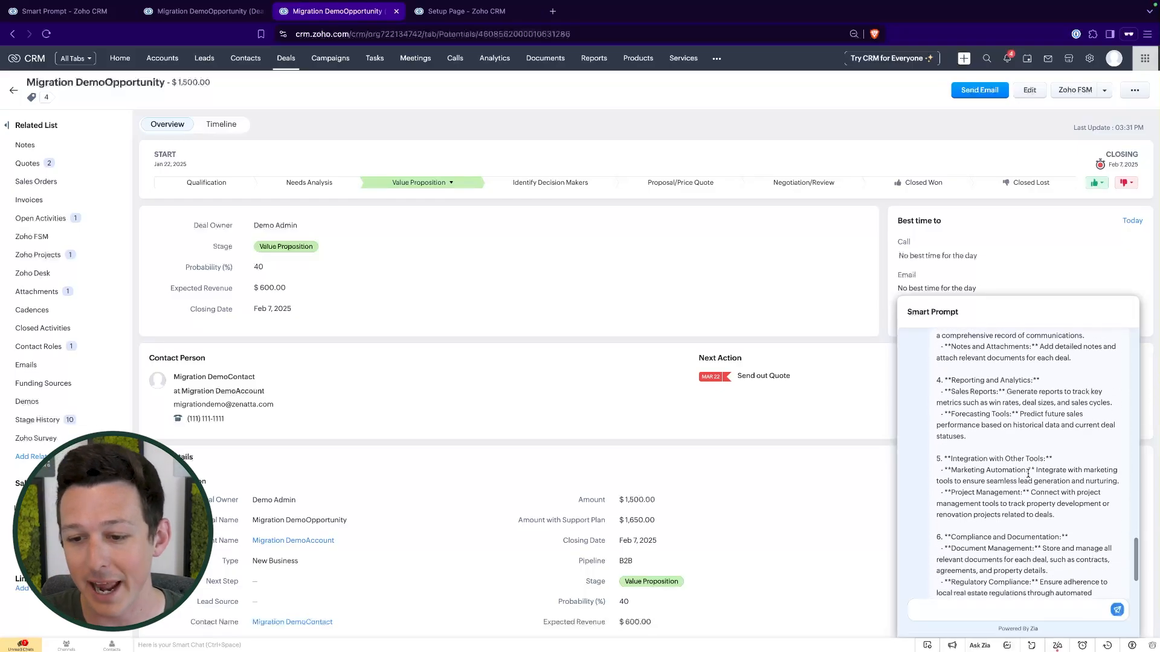